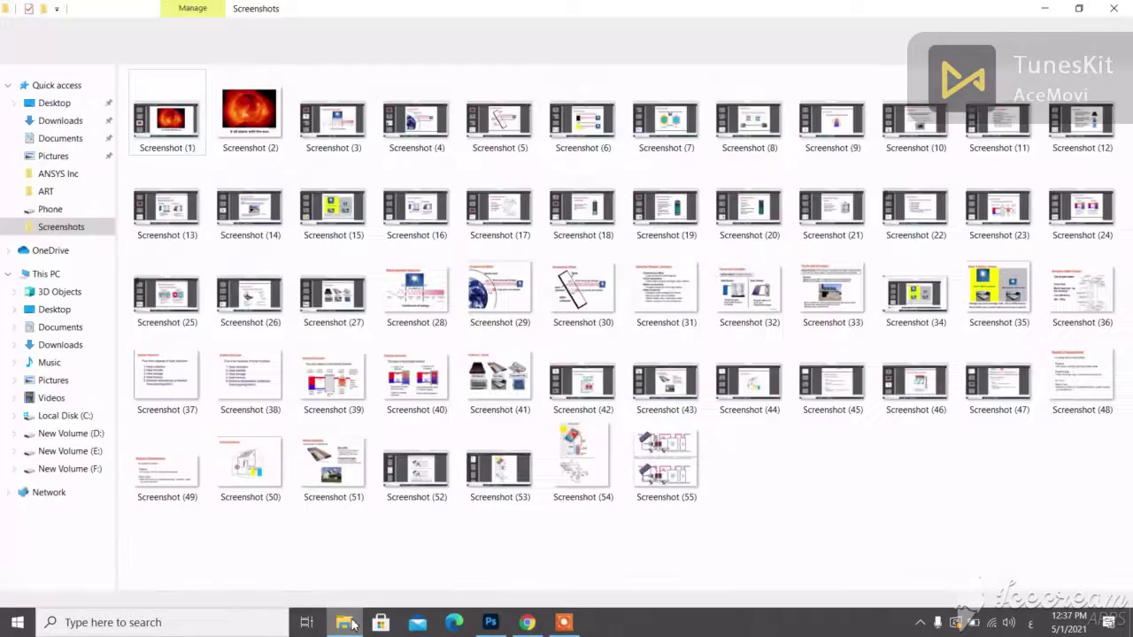
Place the 'Shikabala - FootyRenders (1)' player cutout onto the 1920×1080 canvas and commit it
{"action": "mouse_move", "coordinate": [766, 389]}
{"action": "left_mouse_down"}
{"action": "mouse_move", "coordinate": [498, 627]}
{"action": "mouse_move", "coordinate": [498, 392]}
{"action": "left_mouse_up"}
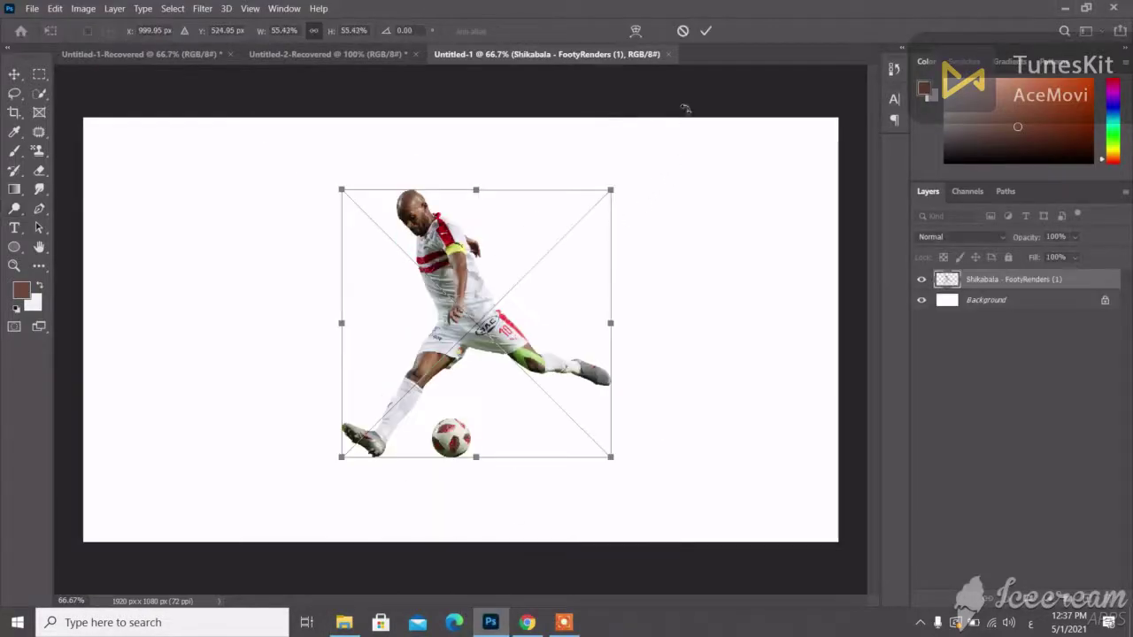
{"action": "left_click", "coordinate": [706, 33]}
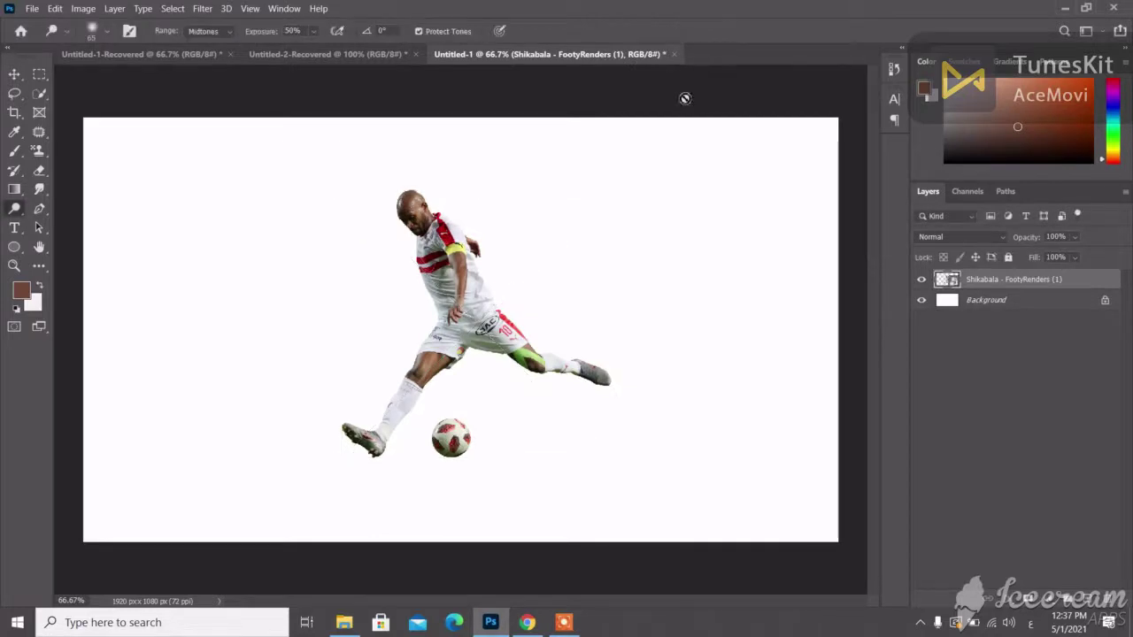
Rasterize the player layer and erase the football by his feet with a 100% opacity Eraser
{"action": "left_click", "coordinate": [39, 170]}
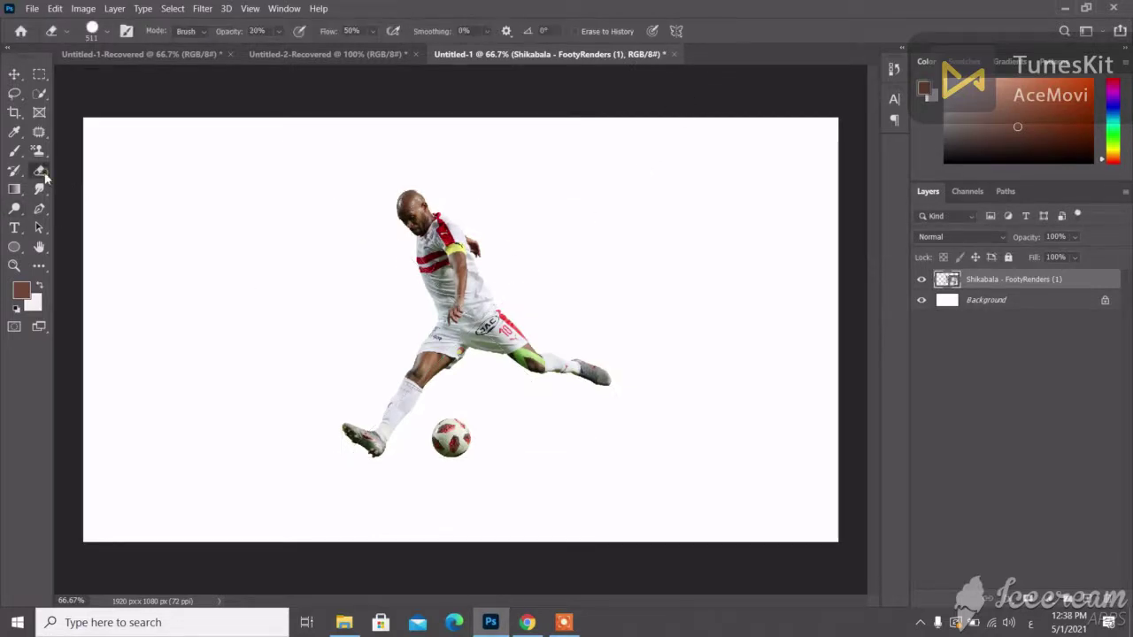
{"action": "left_click", "coordinate": [453, 375]}
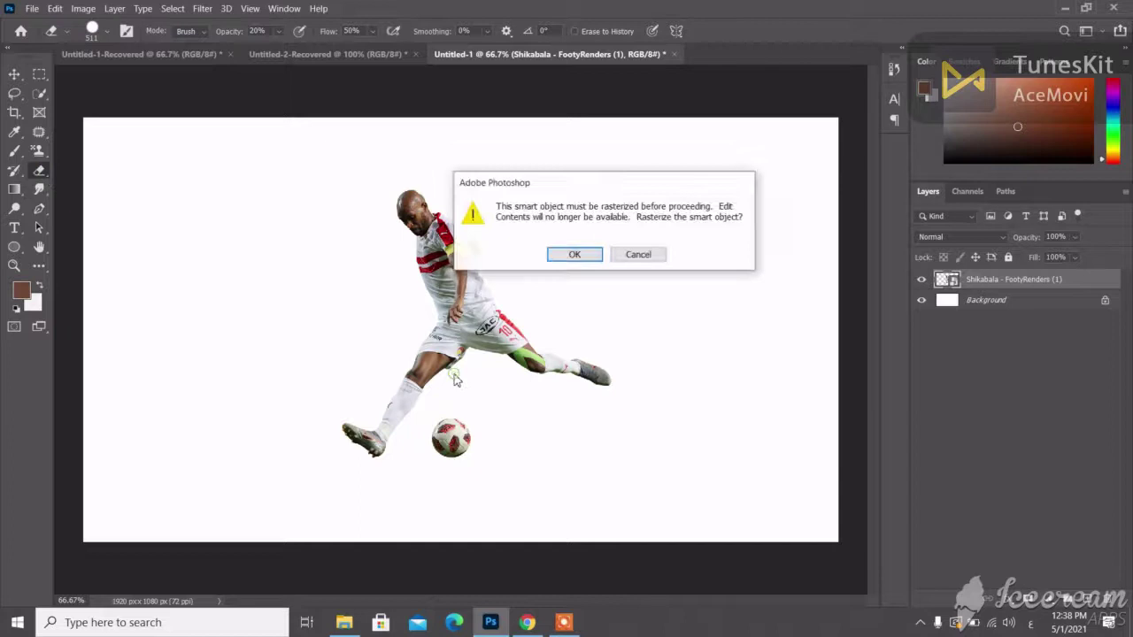
{"action": "left_click", "coordinate": [567, 254]}
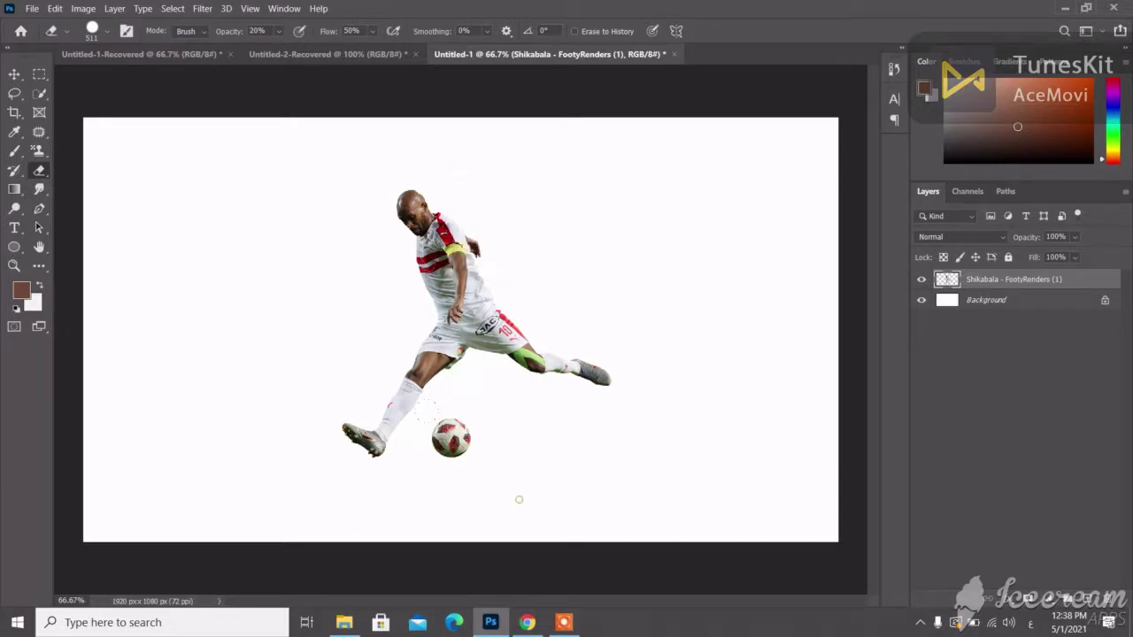
{"action": "left_click_drag", "start_coordinate": [440, 447], "coordinate": [467, 439]}
{"action": "left_click_drag", "start_coordinate": [510, 515], "coordinate": [429, 429]}
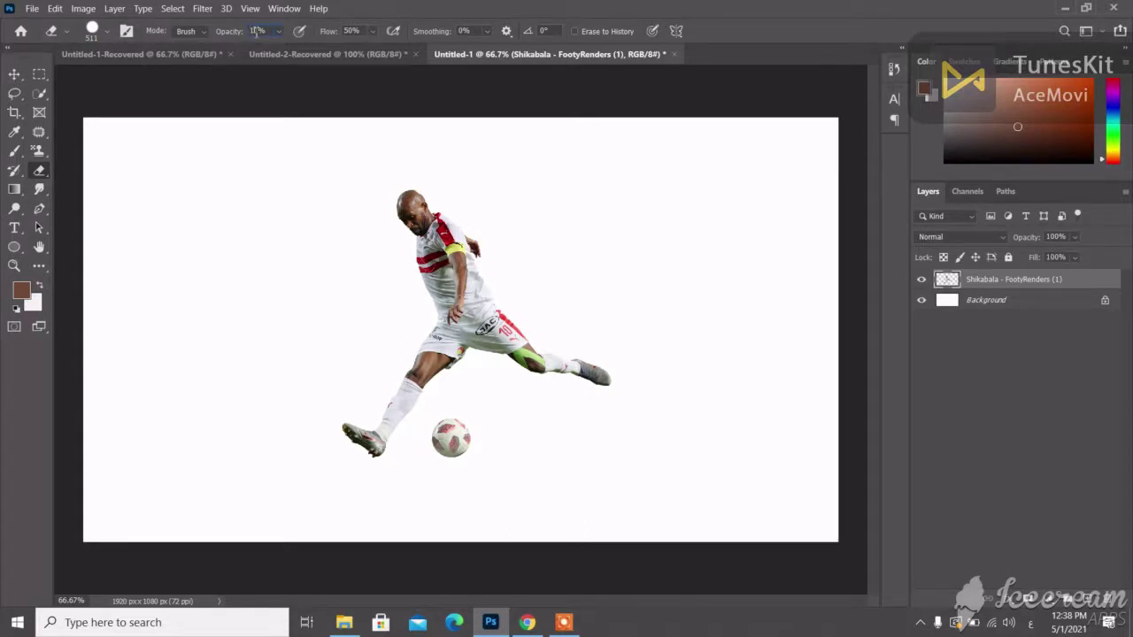
{"action": "type", "text": "100"}
{"action": "left_click_drag", "start_coordinate": [443, 434], "coordinate": [455, 442]}
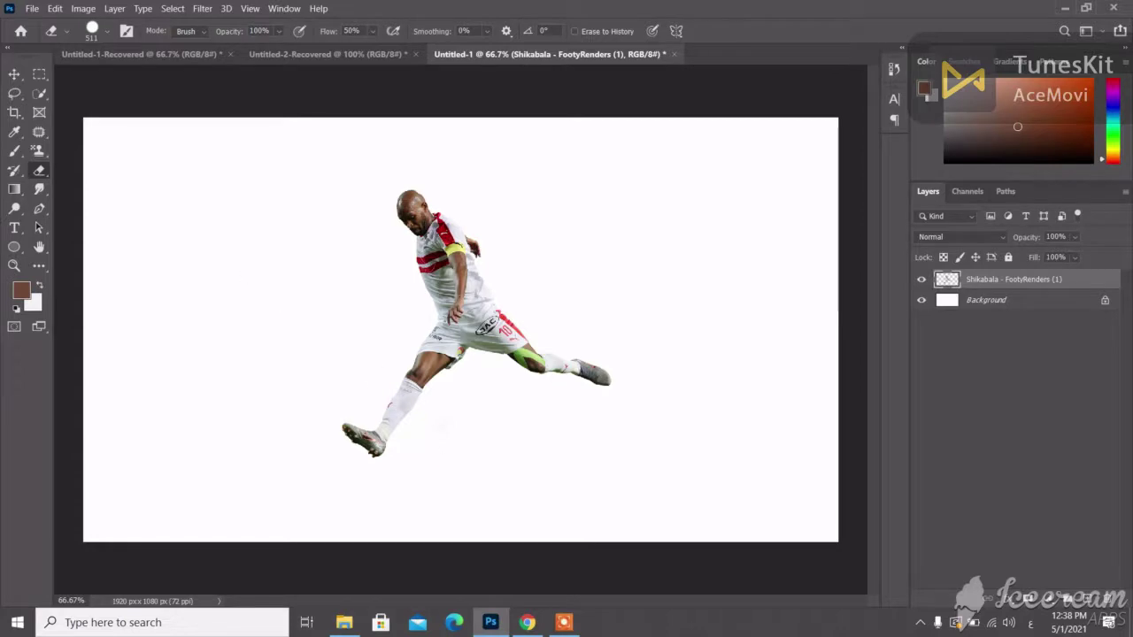
{"action": "left_click", "coordinate": [343, 622]}
Place the klipartz shadow image under the player's feet and begin warping its mesh
{"action": "mouse_move", "coordinate": [471, 505]}
{"action": "left_mouse_down"}
{"action": "mouse_move", "coordinate": [493, 622]}
{"action": "mouse_move", "coordinate": [489, 519]}
{"action": "left_mouse_up"}
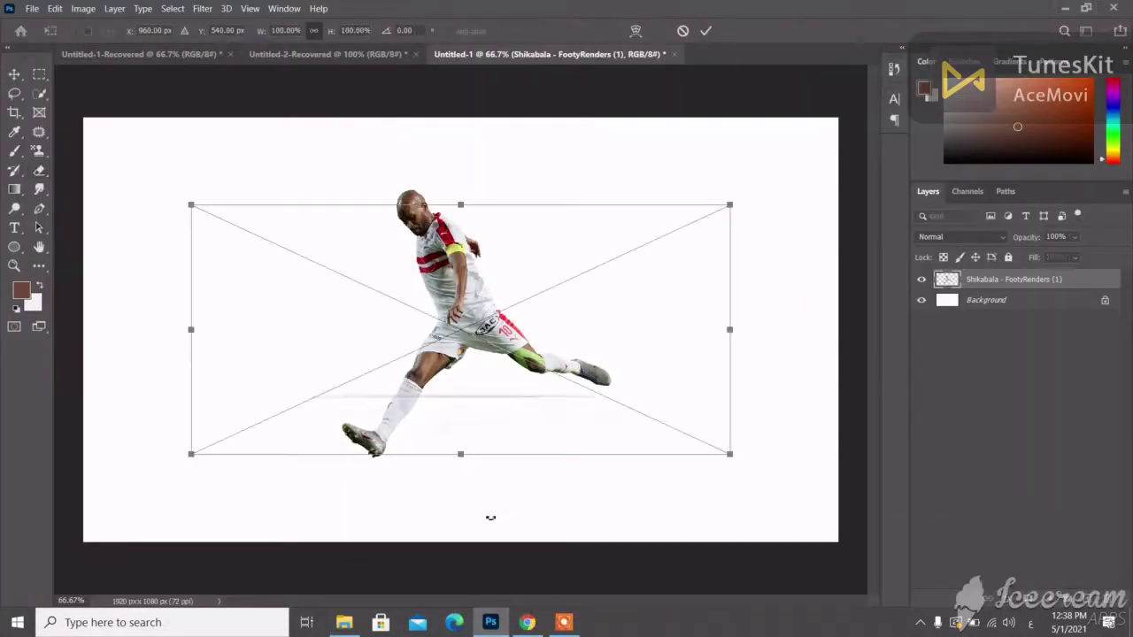
{"action": "left_click_drag", "start_coordinate": [466, 398], "coordinate": [498, 466]}
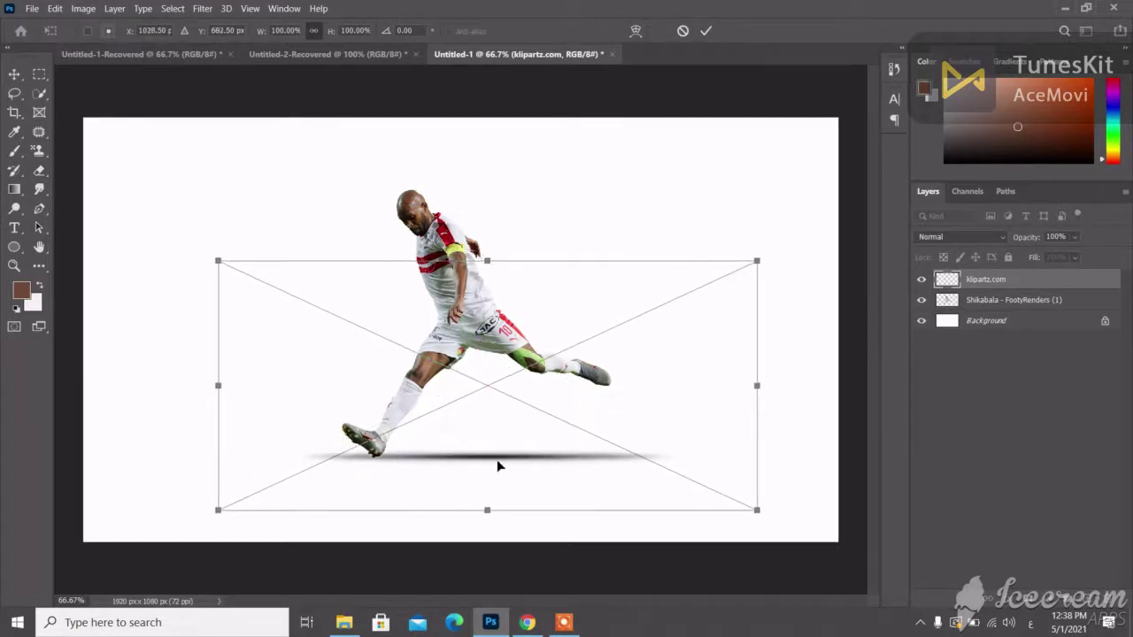
{"action": "left_click", "coordinate": [636, 31]}
{"action": "mouse_move", "coordinate": [616, 461]}
{"action": "left_mouse_down"}
{"action": "mouse_move", "coordinate": [622, 404]}
{"action": "mouse_move", "coordinate": [599, 375]}
{"action": "mouse_move", "coordinate": [601, 399]}
{"action": "left_mouse_up"}
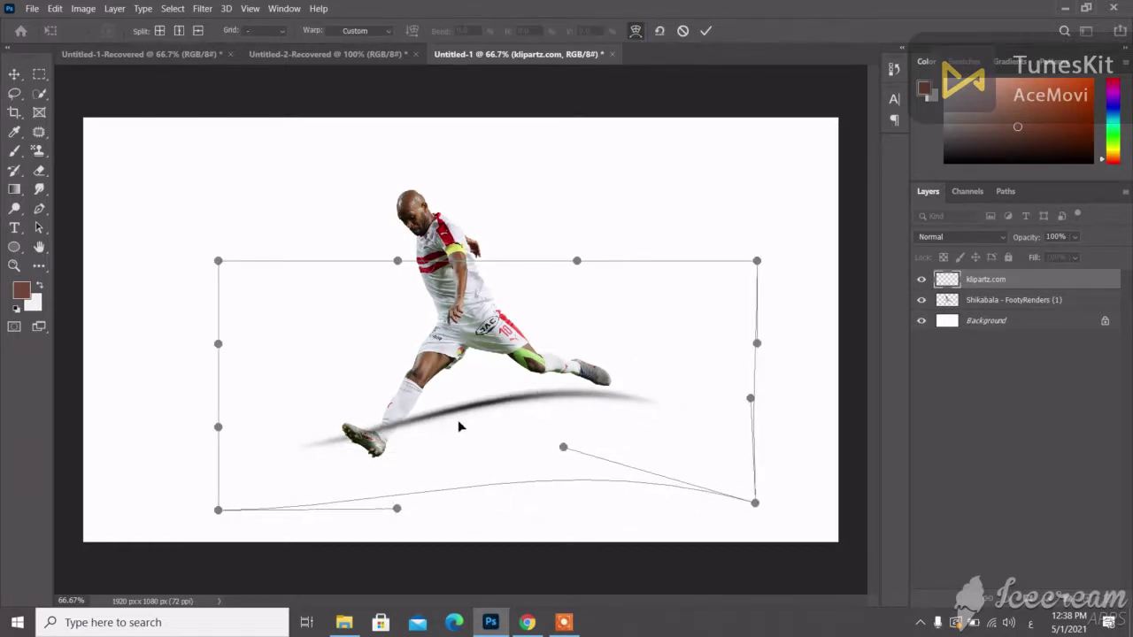
{"action": "left_click_drag", "start_coordinate": [445, 422], "coordinate": [445, 450]}
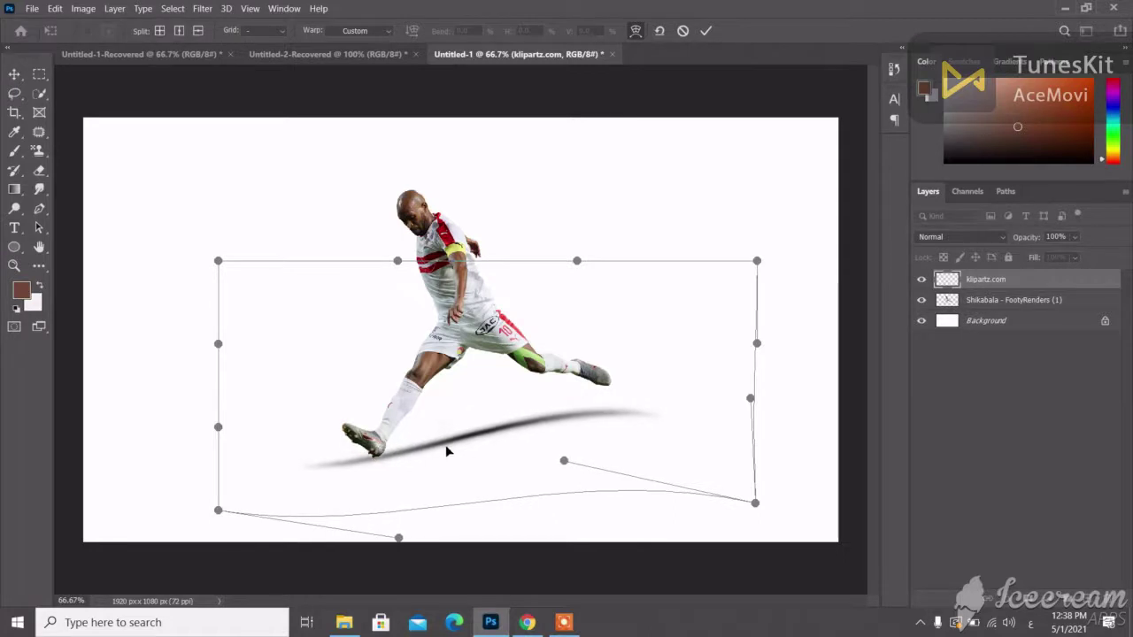
Stretch the shadow diagonally toward the top-right, refine its curves, and commit the warp
{"action": "mouse_move", "coordinate": [757, 346]}
{"action": "left_mouse_down"}
{"action": "mouse_move", "coordinate": [710, 266]}
{"action": "mouse_move", "coordinate": [751, 197]}
{"action": "mouse_move", "coordinate": [742, 173]}
{"action": "left_mouse_up"}
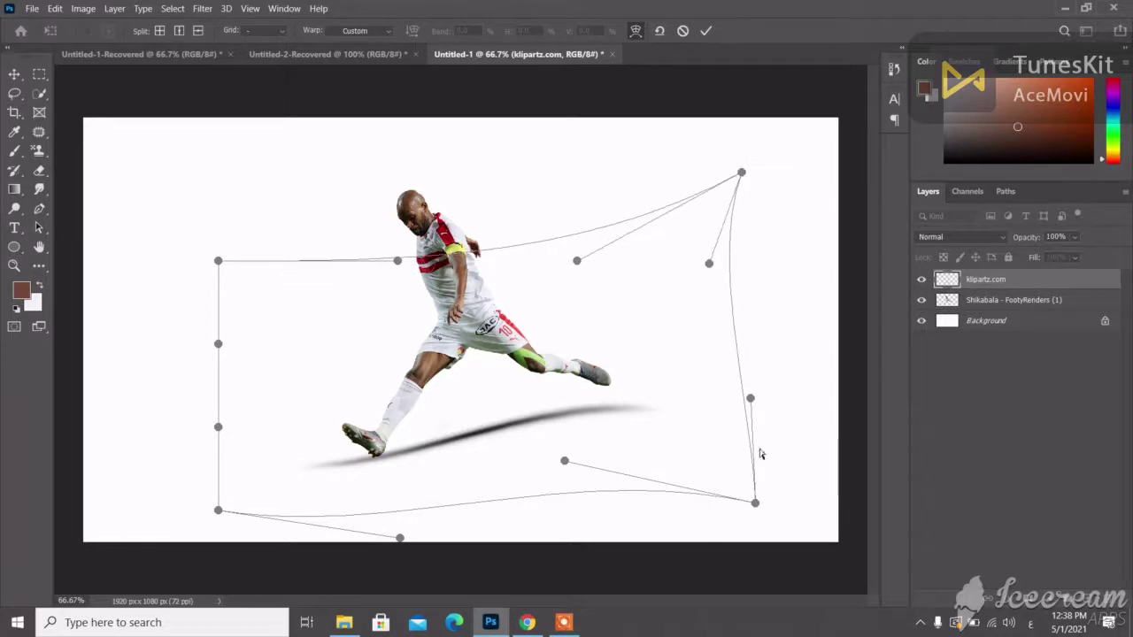
{"action": "mouse_move", "coordinate": [757, 501]}
{"action": "left_mouse_down"}
{"action": "mouse_move", "coordinate": [761, 461]}
{"action": "mouse_move", "coordinate": [696, 441]}
{"action": "left_mouse_up"}
{"action": "left_click_drag", "start_coordinate": [566, 461], "coordinate": [576, 472]}
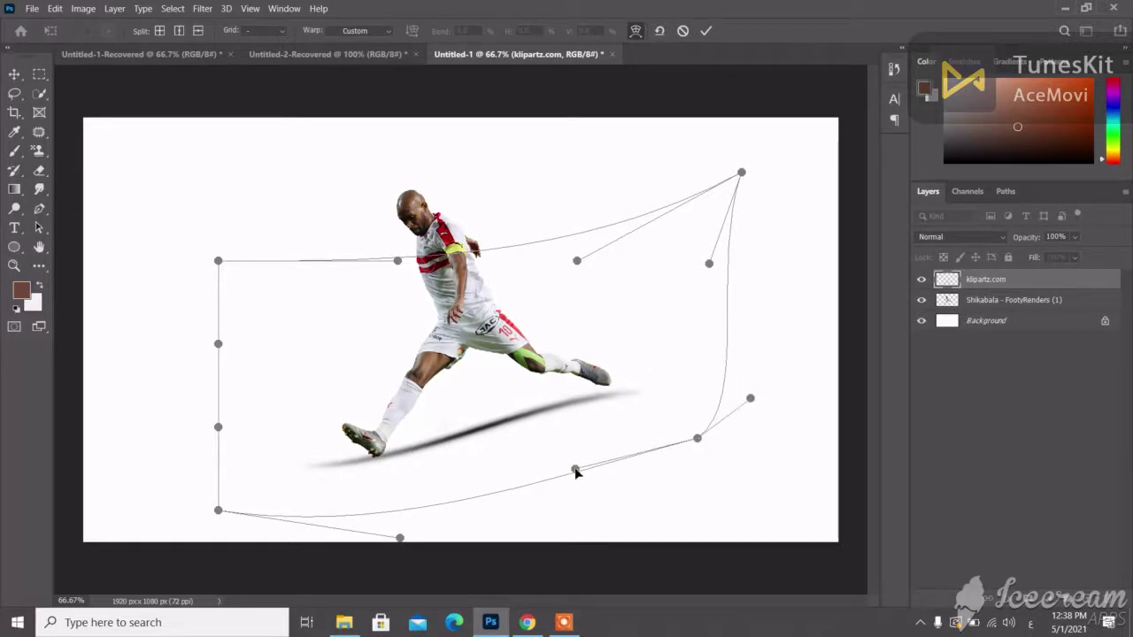
{"action": "mouse_move", "coordinate": [599, 402]}
{"action": "left_mouse_down"}
{"action": "mouse_move", "coordinate": [587, 374]}
{"action": "mouse_move", "coordinate": [514, 416]}
{"action": "left_mouse_up"}
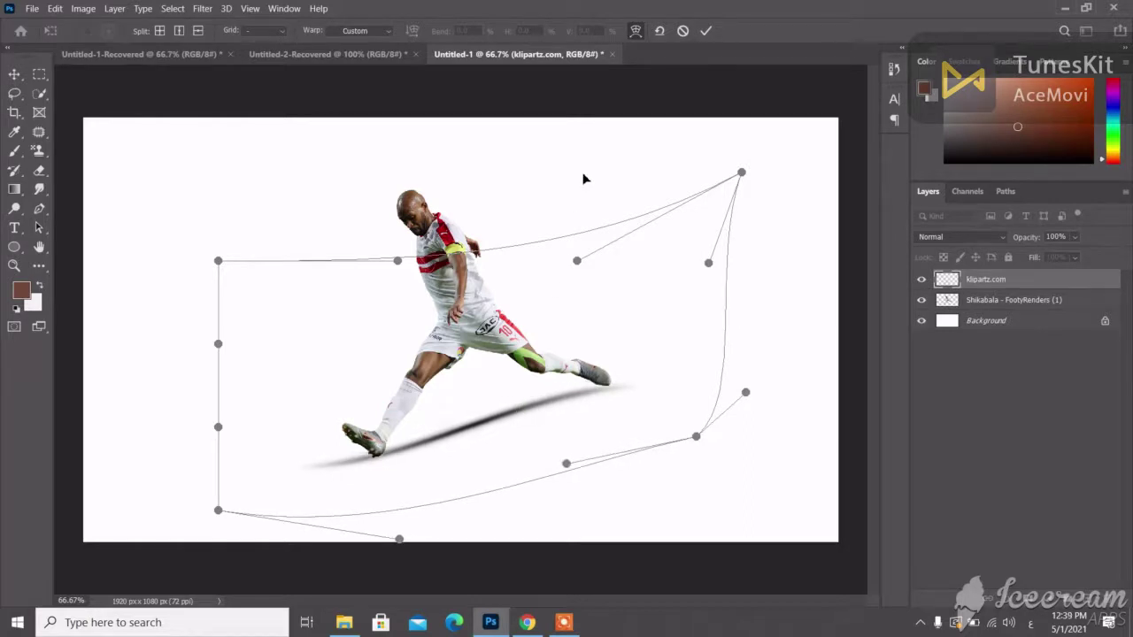
{"action": "left_click", "coordinate": [708, 35]}
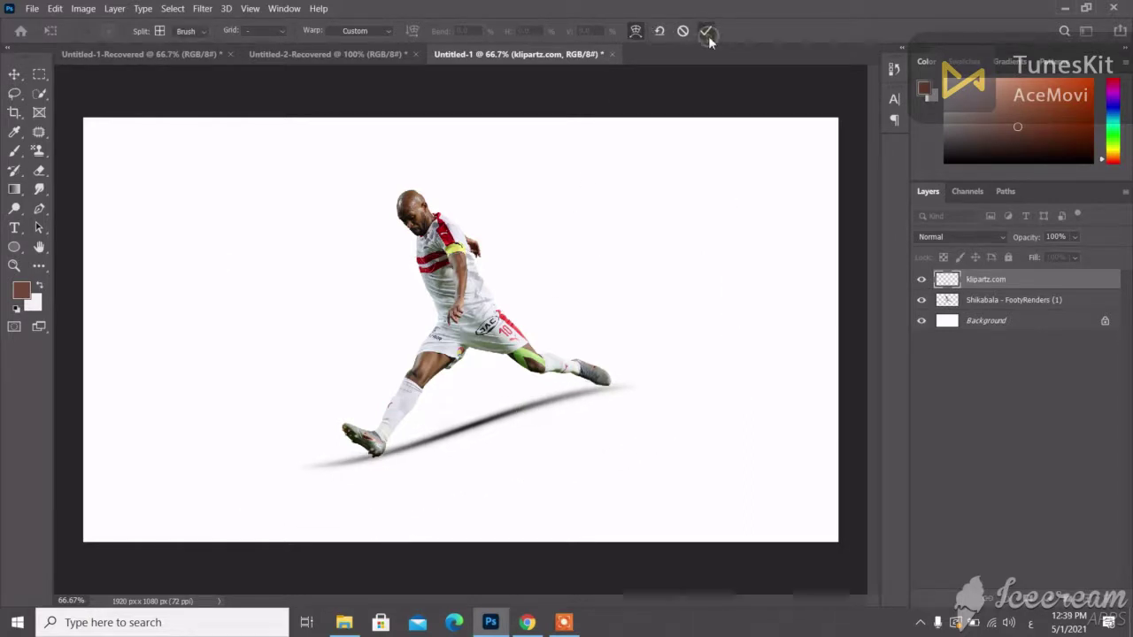
{"action": "key", "text": "e"}
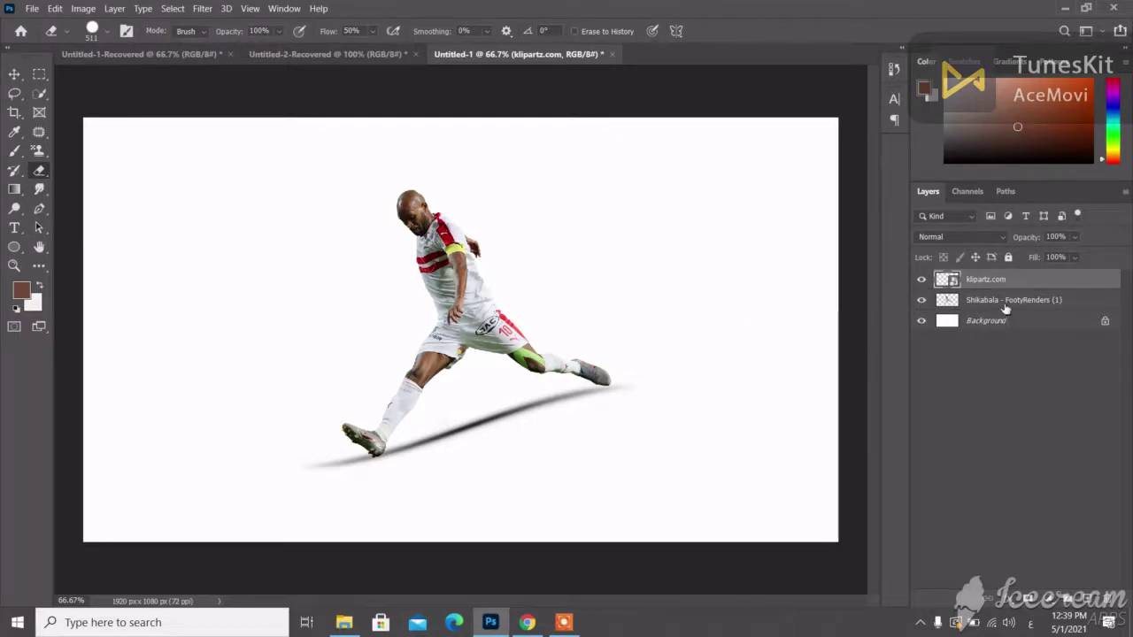
{"action": "left_click_drag", "start_coordinate": [1002, 301], "coordinate": [1010, 280]}
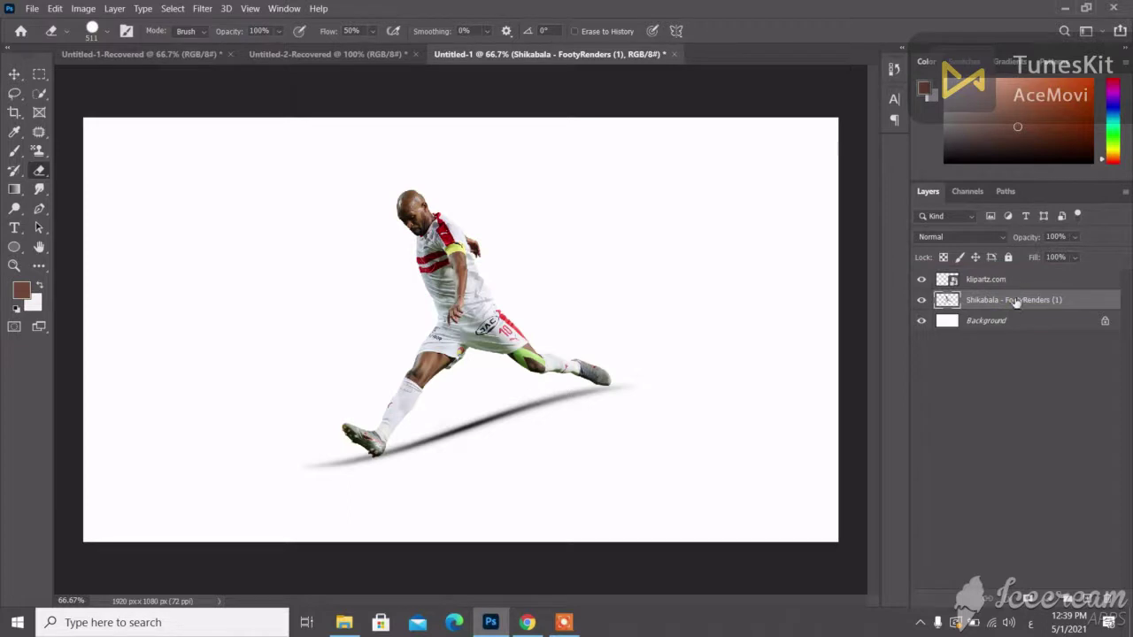
{"action": "left_click_drag", "start_coordinate": [1016, 304], "coordinate": [1011, 277]}
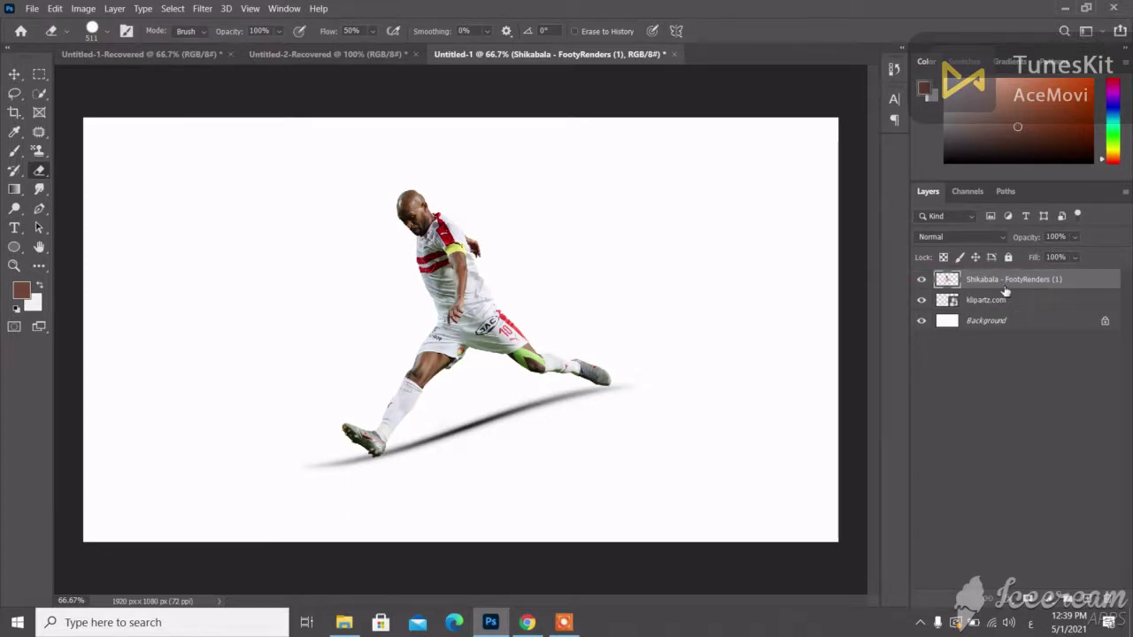
{"action": "left_click_drag", "start_coordinate": [1011, 277], "coordinate": [1004, 303]}
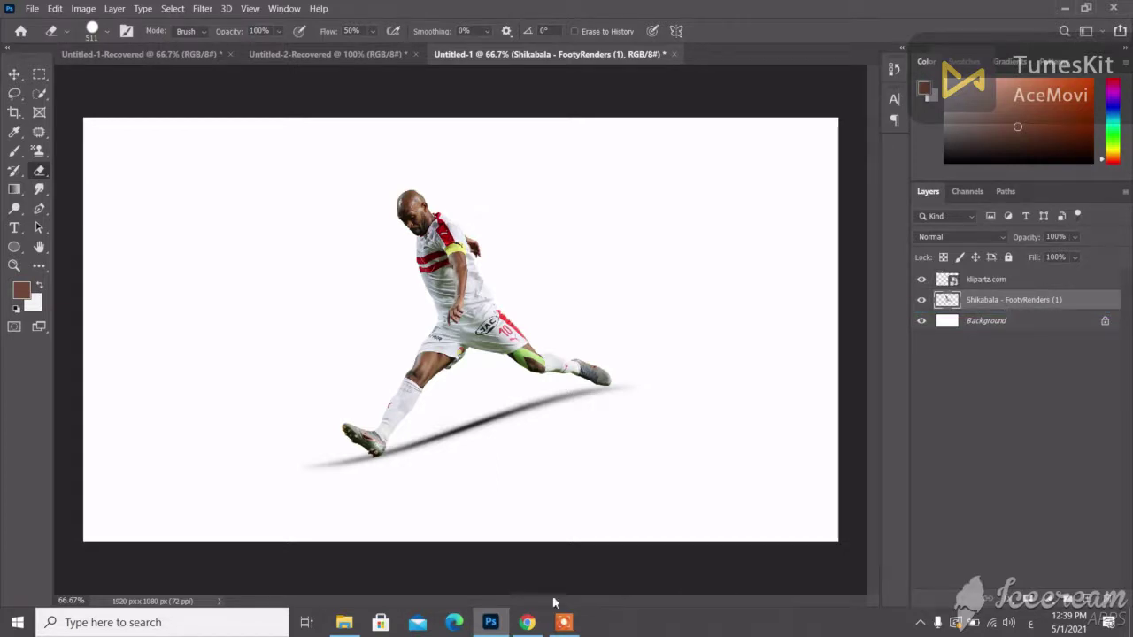
{"action": "mouse_move", "coordinate": [344, 622]}
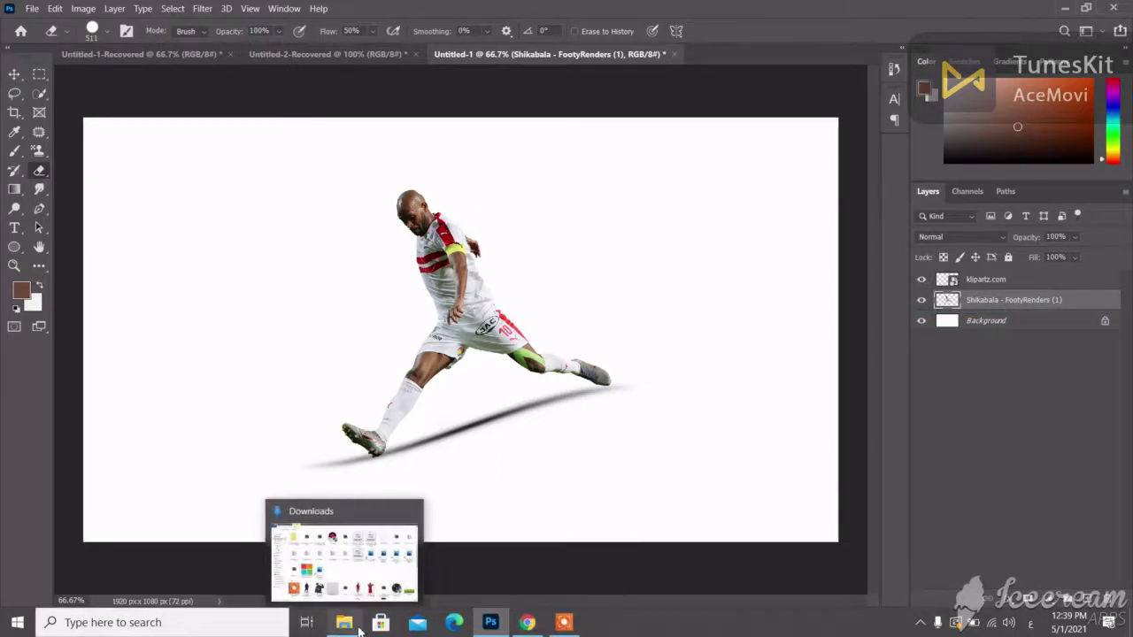
Place the pngegg (19) line texture and scale it to about 85.16% over the footballer
{"action": "left_click", "coordinate": [359, 626]}
{"action": "left_click", "coordinate": [490, 622]}
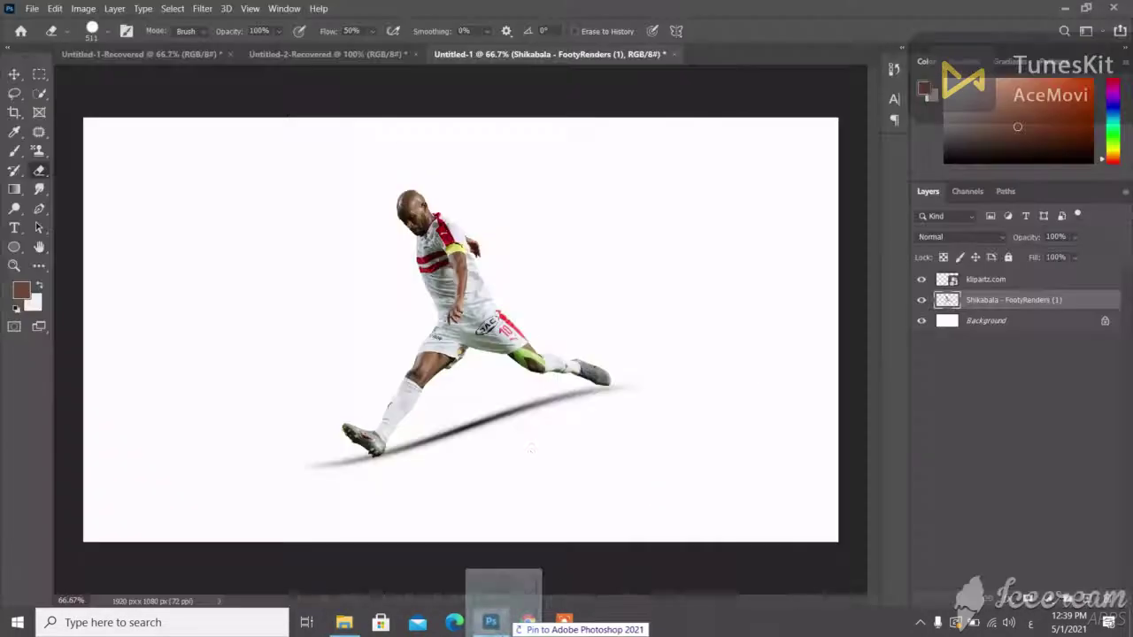
{"action": "left_click_drag", "start_coordinate": [504, 340], "coordinate": [505, 341]}
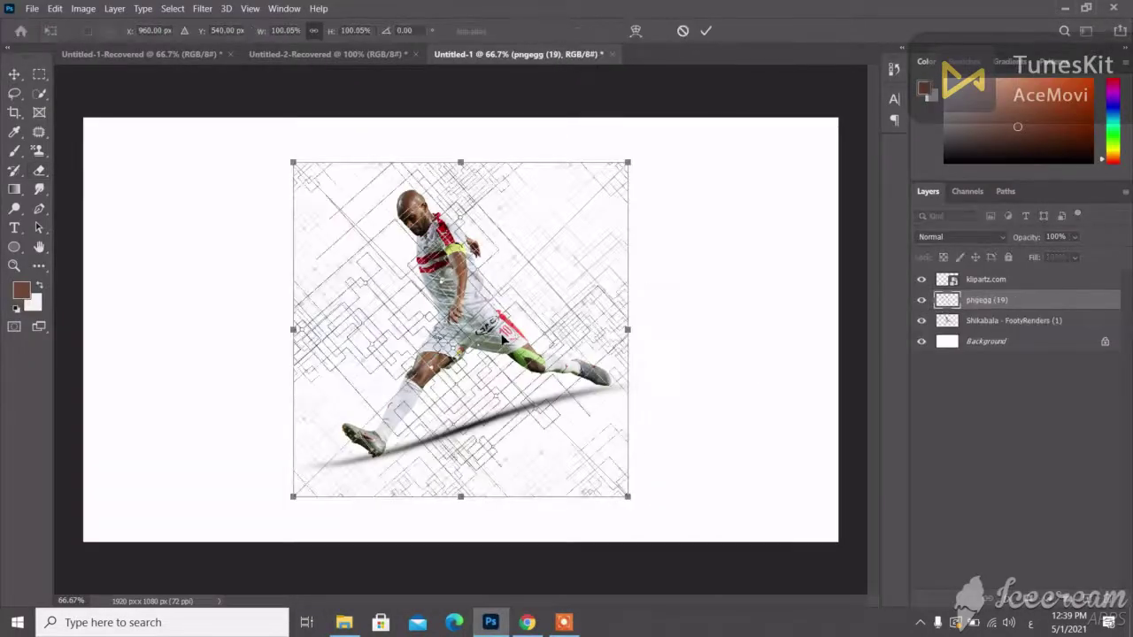
{"action": "left_click_drag", "start_coordinate": [630, 503], "coordinate": [563, 431]}
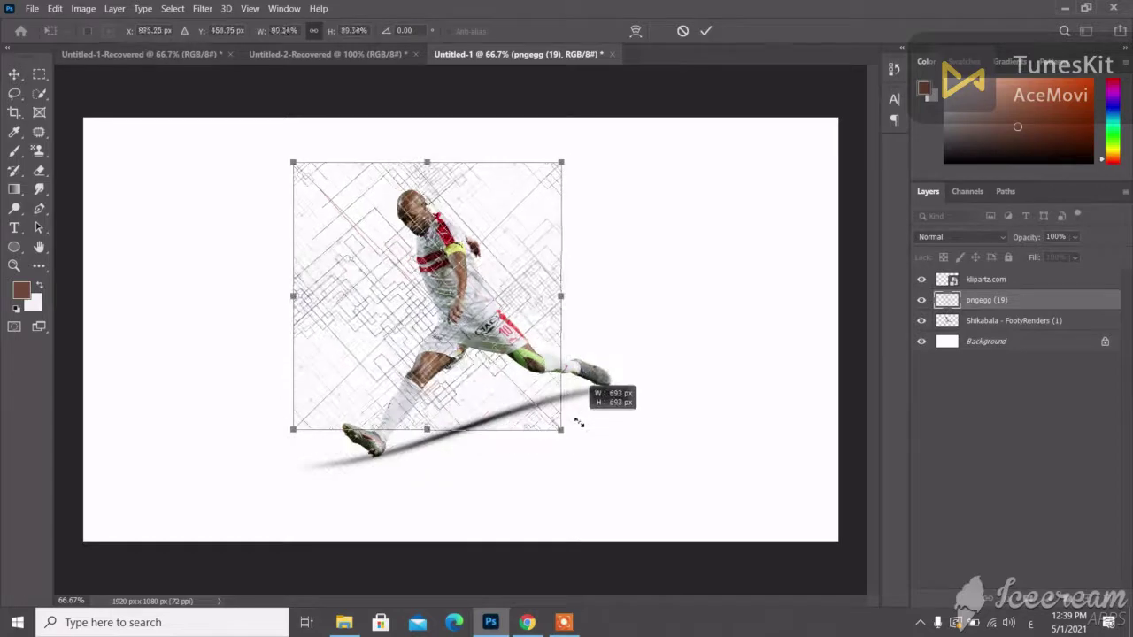
{"action": "mouse_move", "coordinate": [491, 348]}
{"action": "left_mouse_down"}
{"action": "mouse_move", "coordinate": [531, 354]}
{"action": "mouse_move", "coordinate": [531, 376]}
{"action": "mouse_move", "coordinate": [547, 383]}
{"action": "left_mouse_up"}
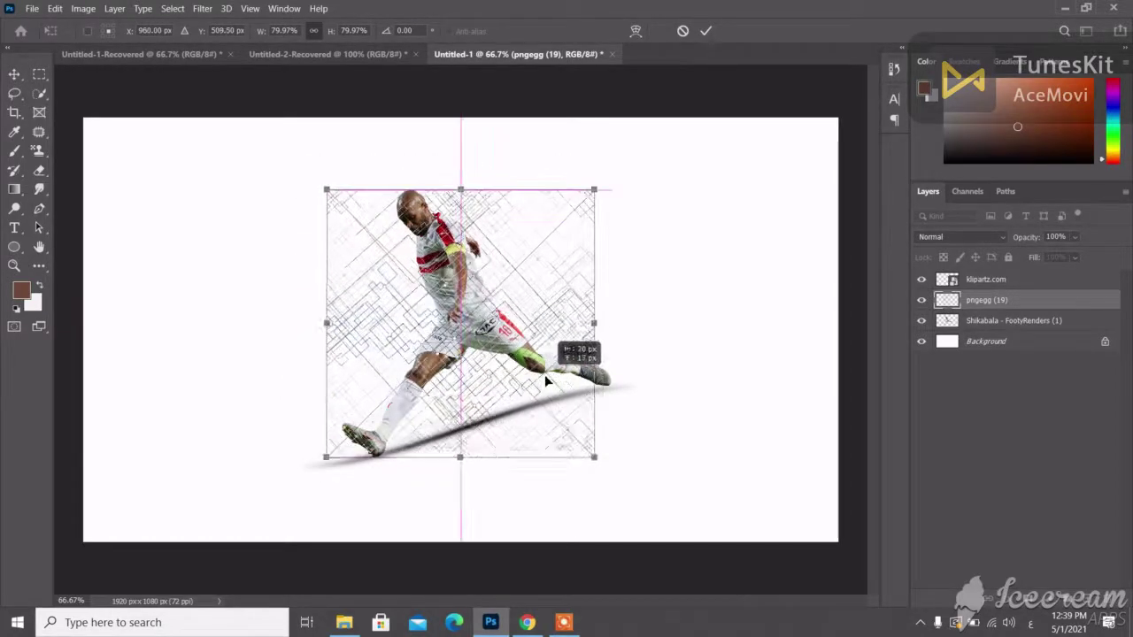
{"action": "left_click_drag", "start_coordinate": [594, 457], "coordinate": [628, 462]}
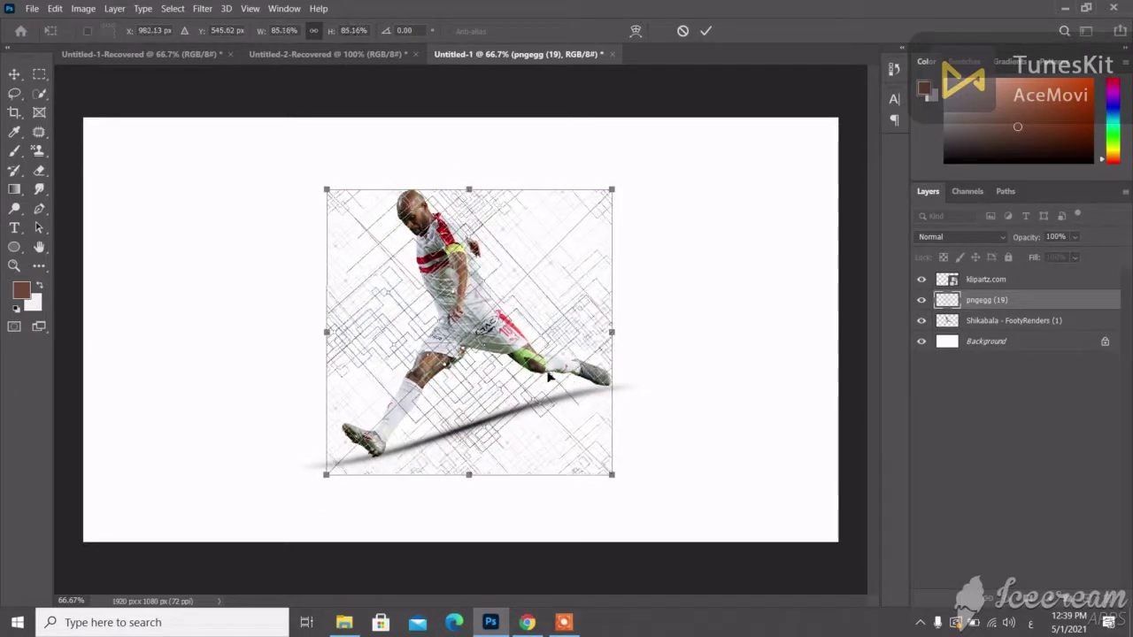
{"action": "mouse_move", "coordinate": [549, 378]}
{"action": "left_mouse_down"}
{"action": "mouse_move", "coordinate": [548, 345]}
{"action": "mouse_move", "coordinate": [551, 366]}
{"action": "left_mouse_up"}
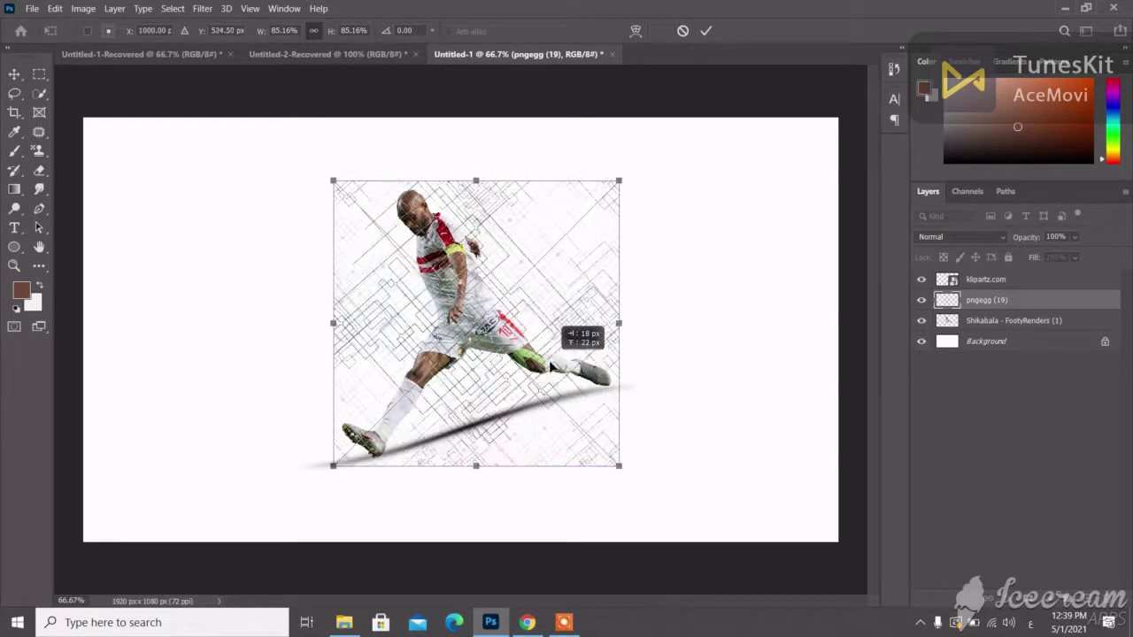
{"action": "left_click", "coordinate": [708, 31]}
Move the pngegg (19) texture below the footballer layer and rasterize it
{"action": "key", "text": "e"}
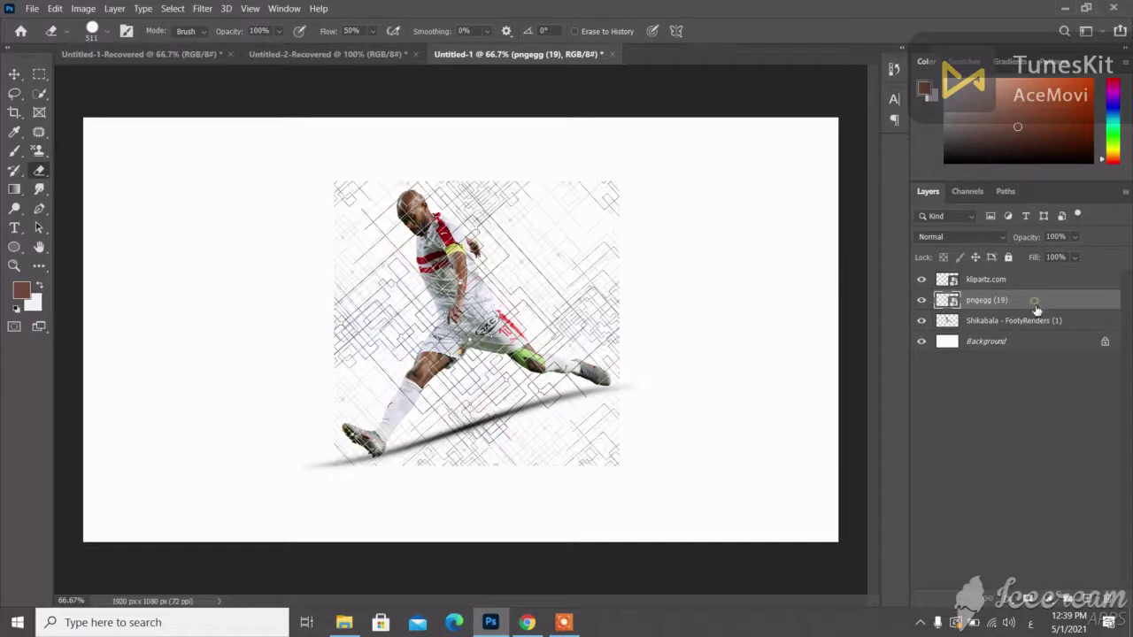
{"action": "left_click_drag", "start_coordinate": [1041, 303], "coordinate": [1037, 334]}
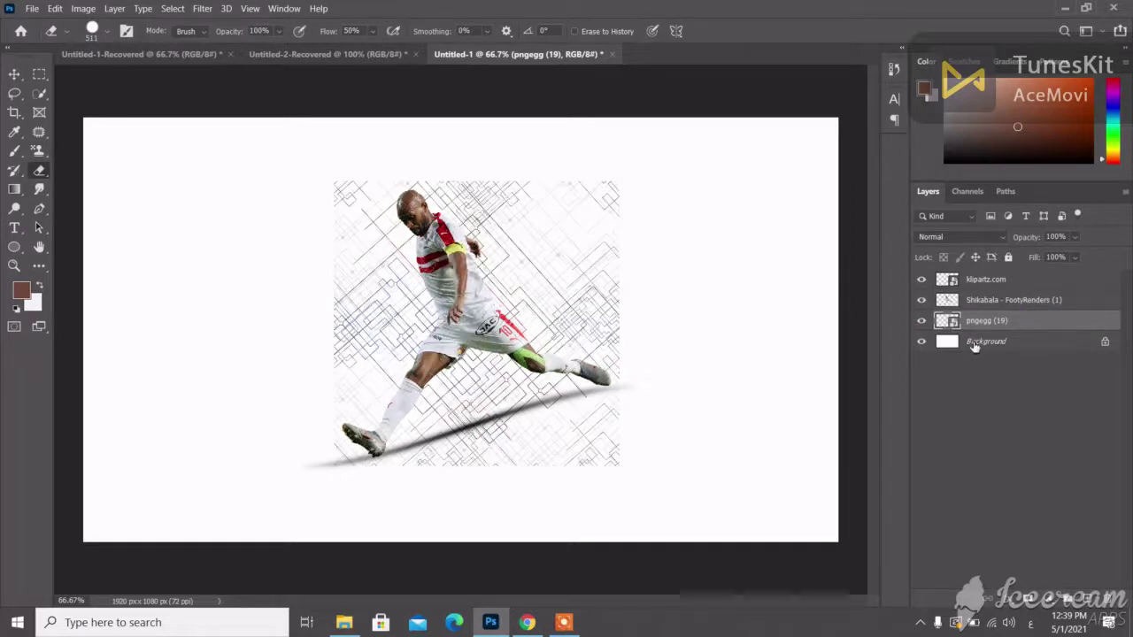
{"action": "left_click", "coordinate": [286, 256]}
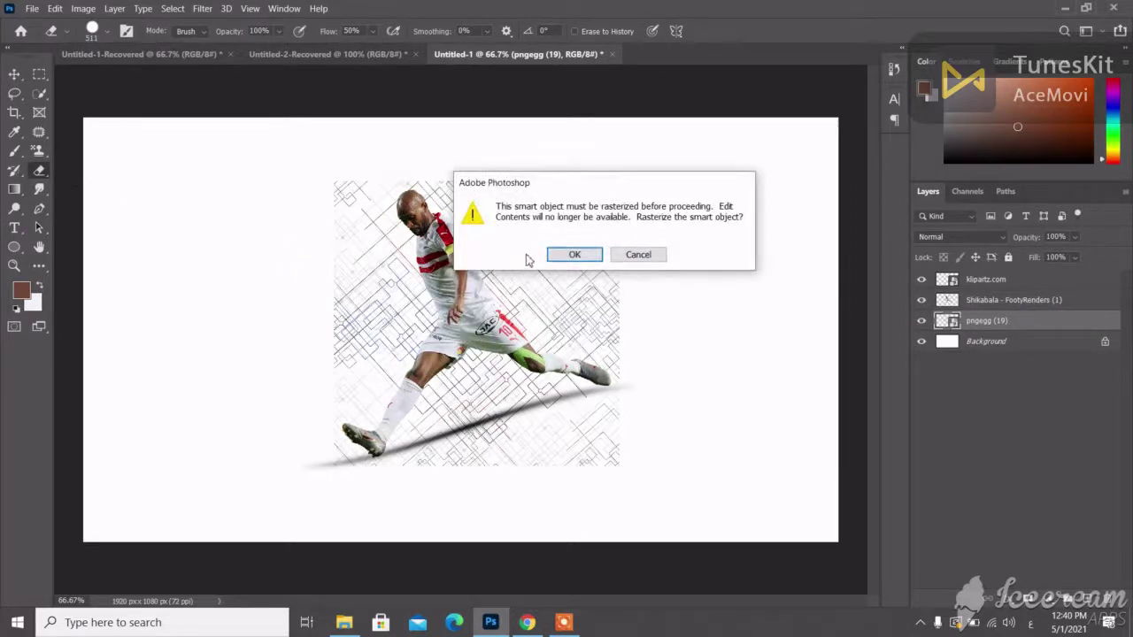
{"action": "left_click", "coordinate": [574, 254]}
{"action": "type", "text": "50"}
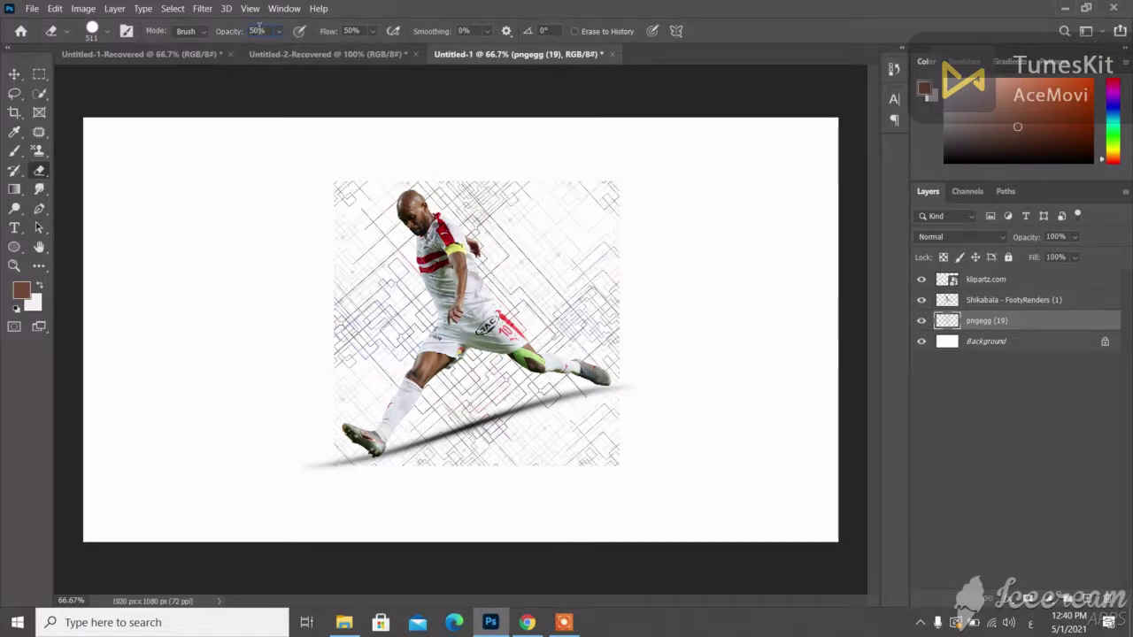
Fade the texture's bottom, right and top edges with a 50% opacity Eraser
{"action": "key", "text": "Return"}
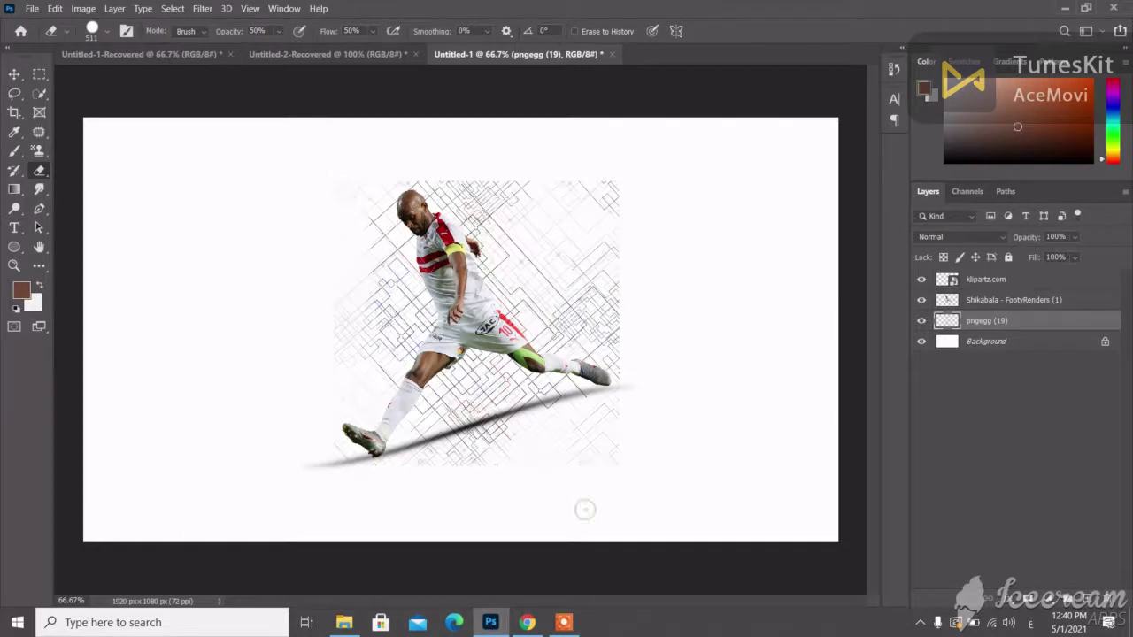
{"action": "mouse_move", "coordinate": [494, 439]}
{"action": "left_mouse_down"}
{"action": "mouse_move", "coordinate": [477, 432]}
{"action": "mouse_move", "coordinate": [579, 388]}
{"action": "left_mouse_up"}
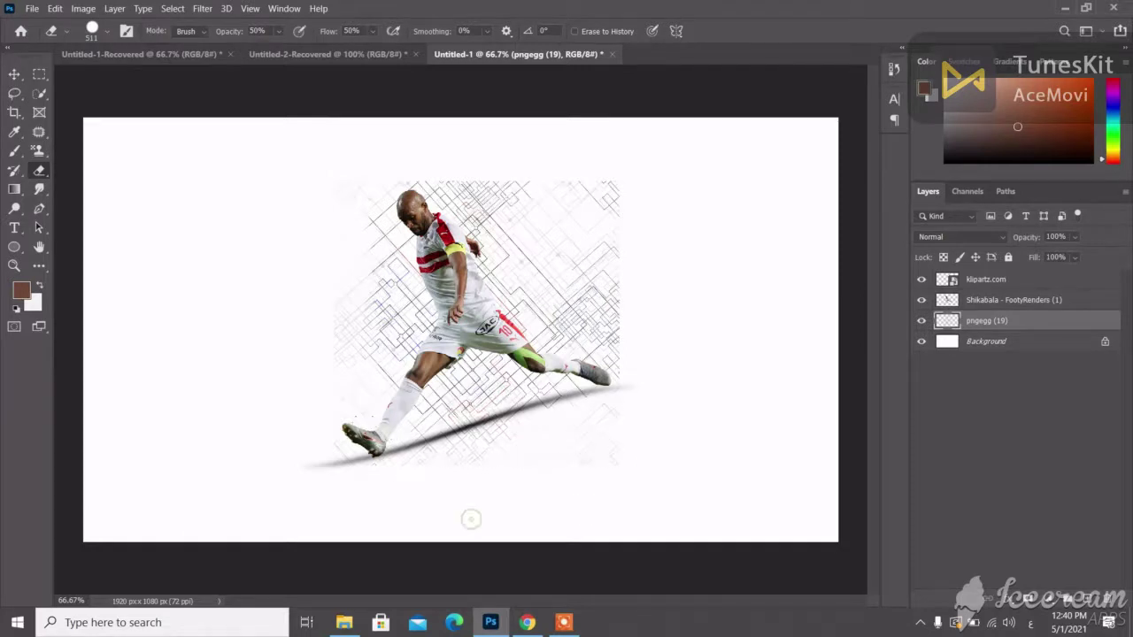
{"action": "left_click_drag", "start_coordinate": [460, 407], "coordinate": [593, 301]}
{"action": "left_click_drag", "start_coordinate": [561, 238], "coordinate": [469, 212]}
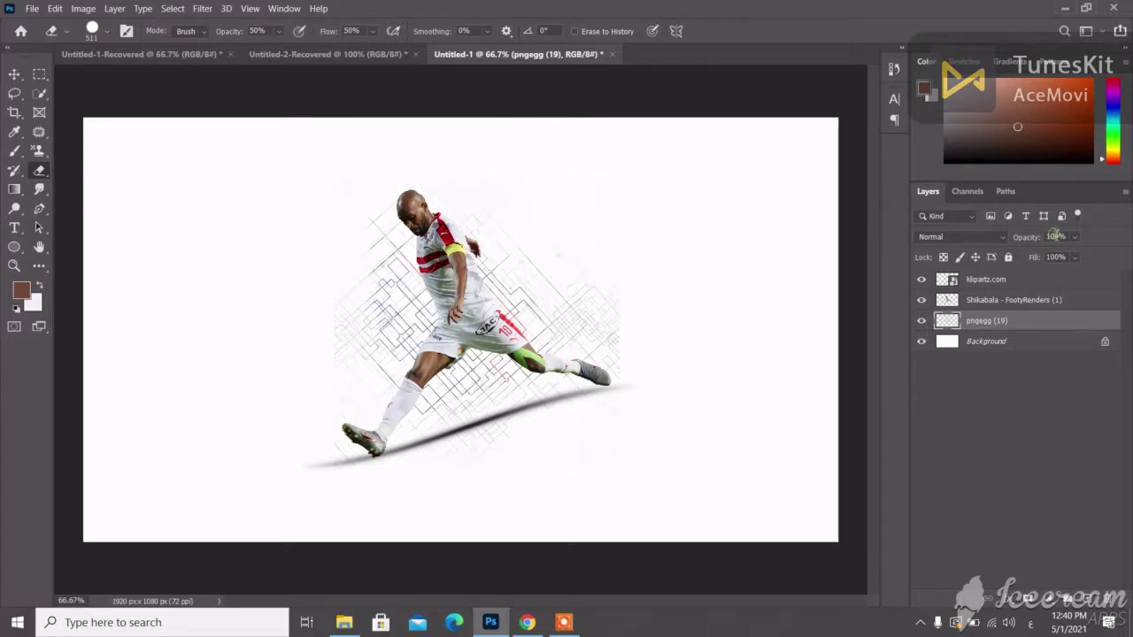
Set the texture layer's opacity to 50% and reselect the pngegg (19) layer
{"action": "left_click", "coordinate": [1054, 236]}
{"action": "type", "text": "70"}
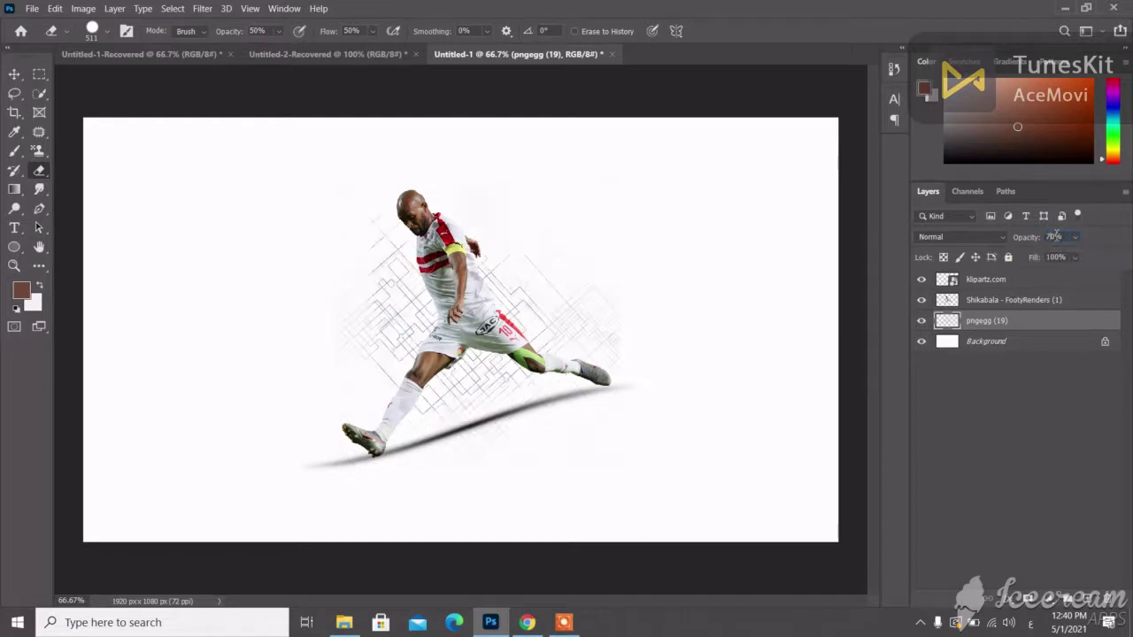
{"action": "type", "text": "50"}
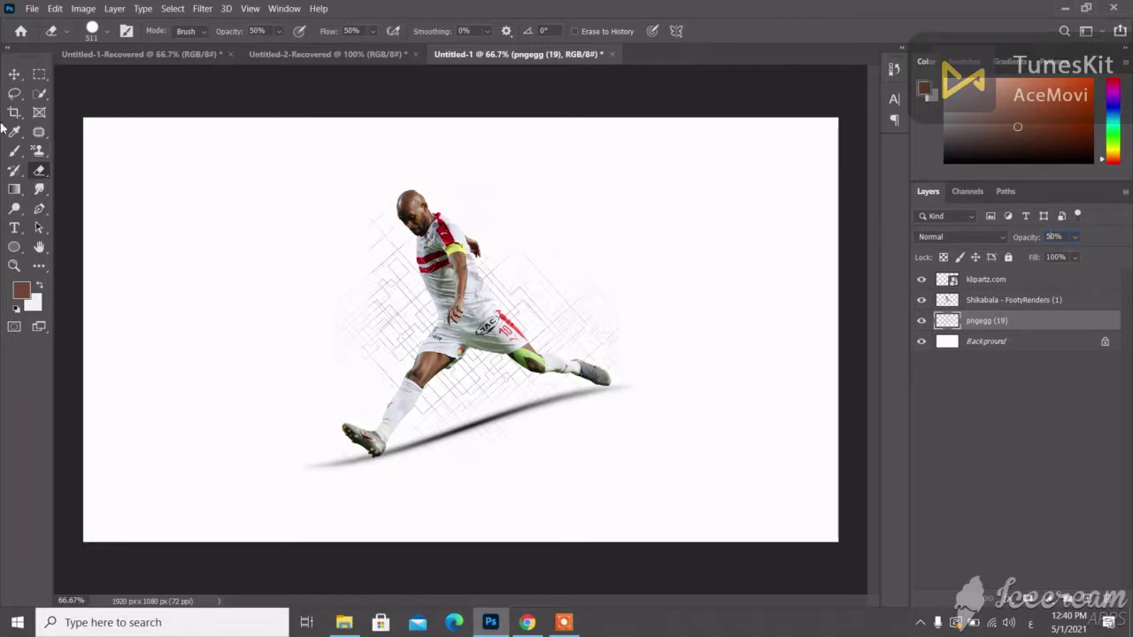
{"action": "left_click", "coordinate": [14, 75]}
{"action": "left_click", "coordinate": [200, 330]}
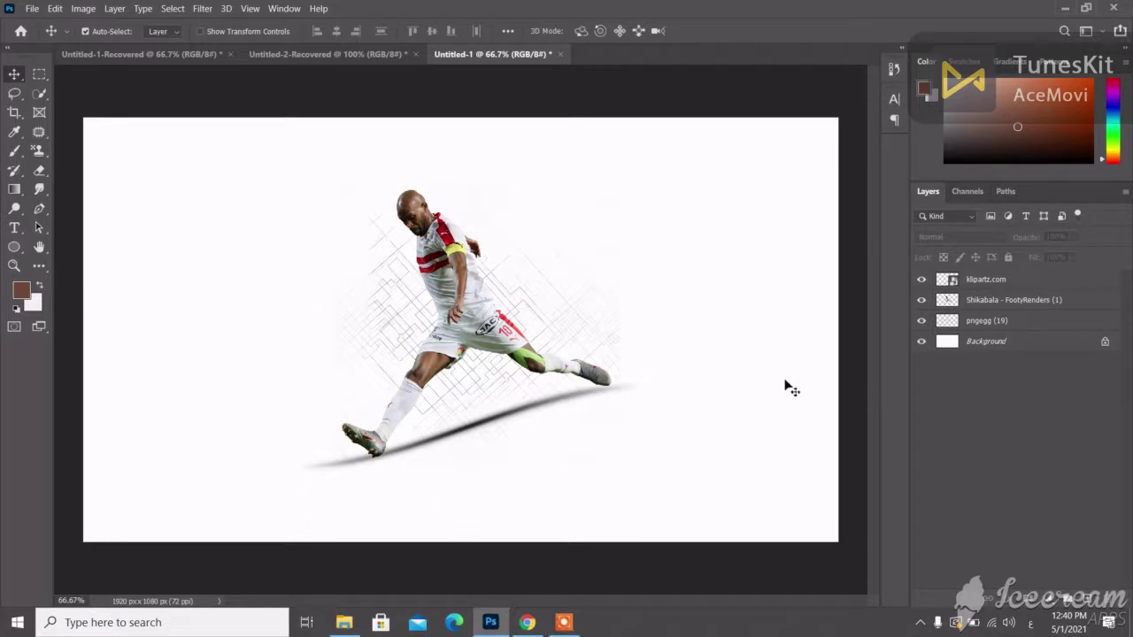
{"action": "left_click", "coordinate": [985, 325]}
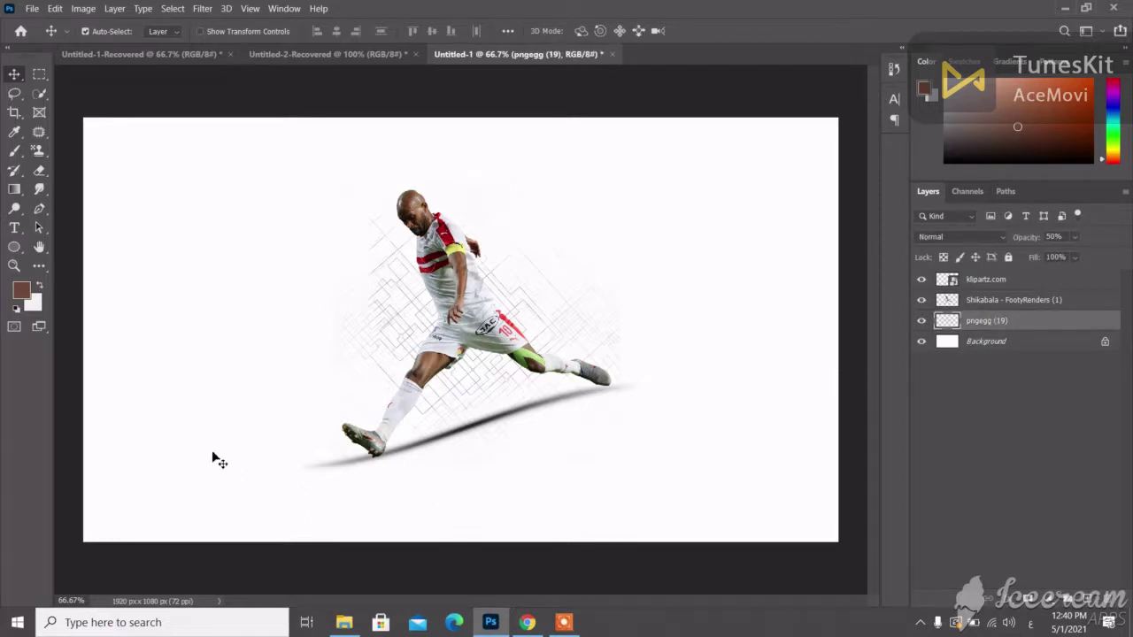
{"action": "right_click", "coordinate": [14, 253]}
{"action": "left_click", "coordinate": [71, 248]}
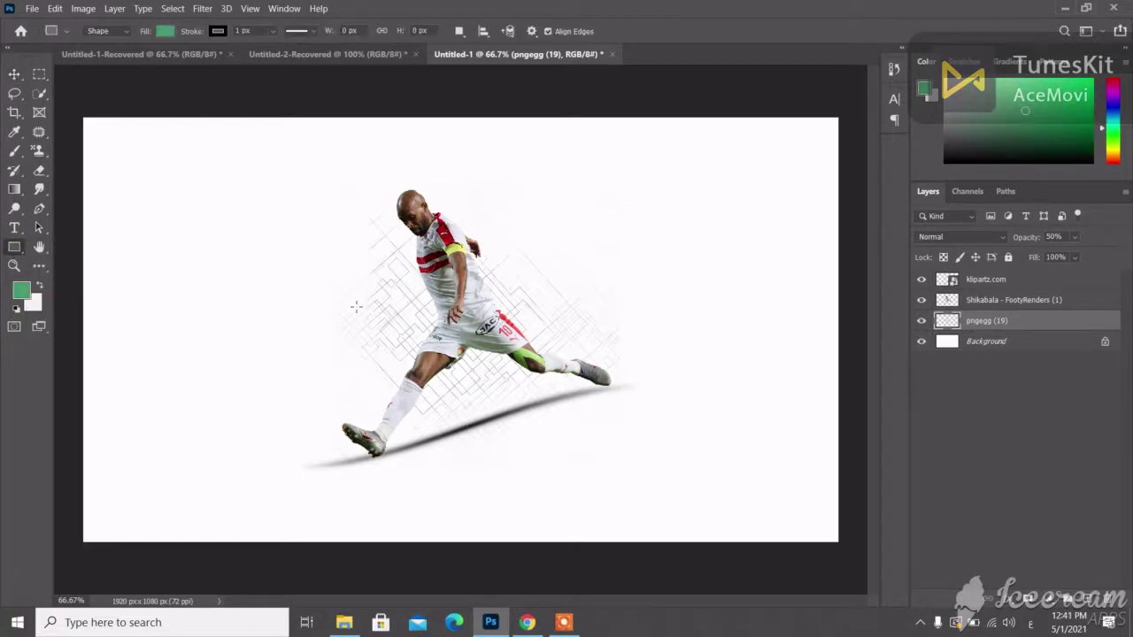
Draw a 420 × 138 px green bar with no stroke behind the footballer's waist
{"action": "left_click_drag", "start_coordinate": [356, 307], "coordinate": [568, 358]}
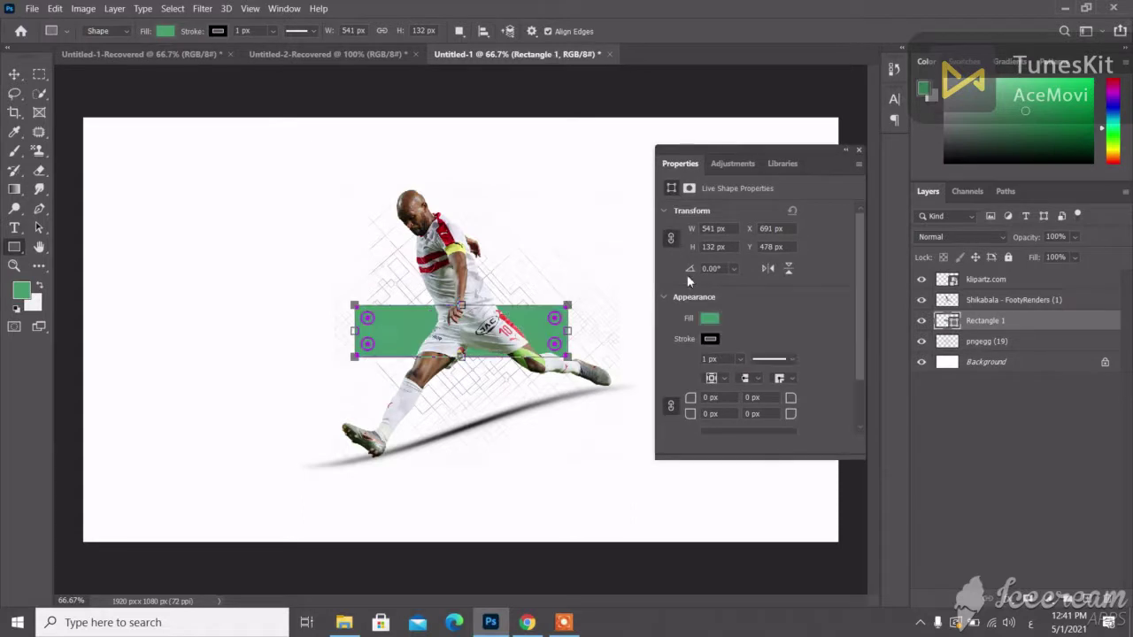
{"action": "left_click_drag", "start_coordinate": [574, 305], "coordinate": [575, 299]}
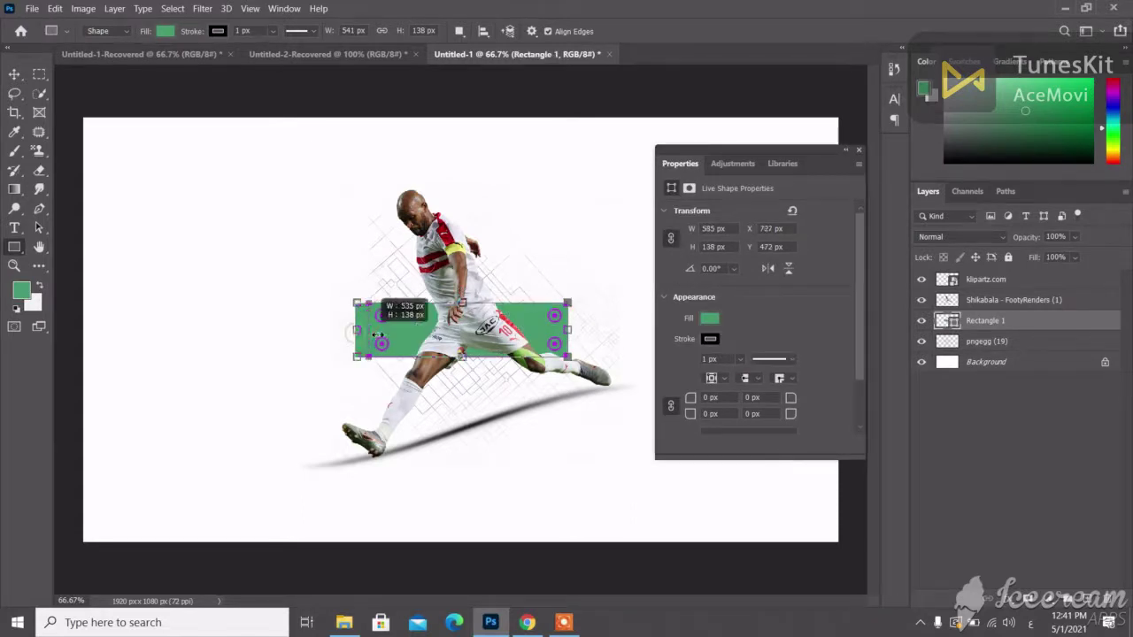
{"action": "left_click_drag", "start_coordinate": [354, 331], "coordinate": [391, 331]}
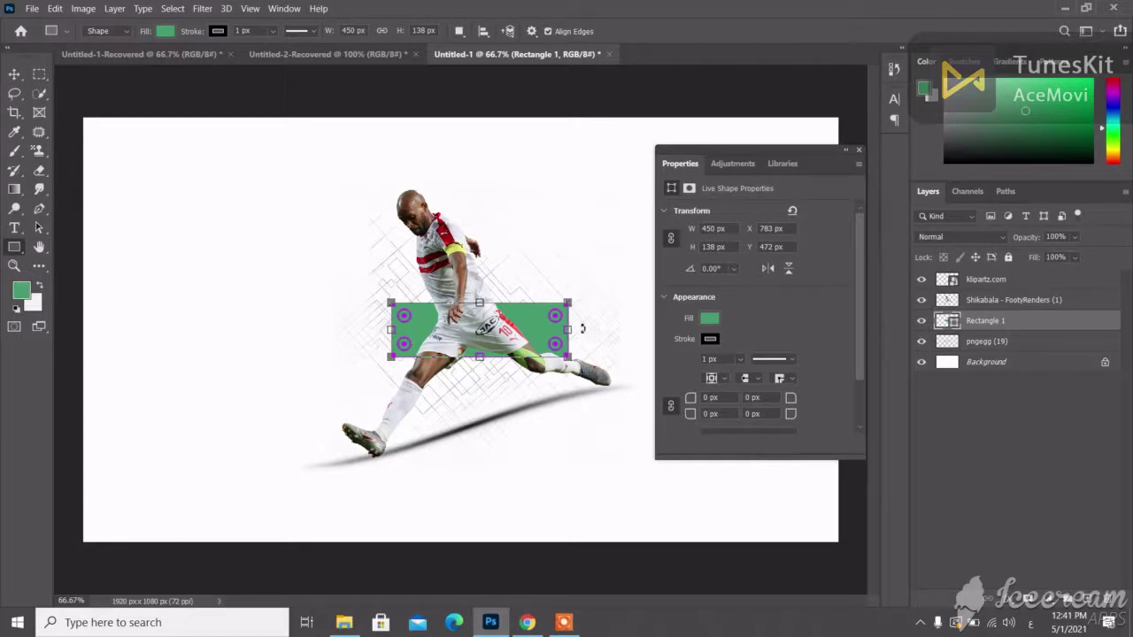
{"action": "left_click_drag", "start_coordinate": [567, 329], "coordinate": [556, 329]}
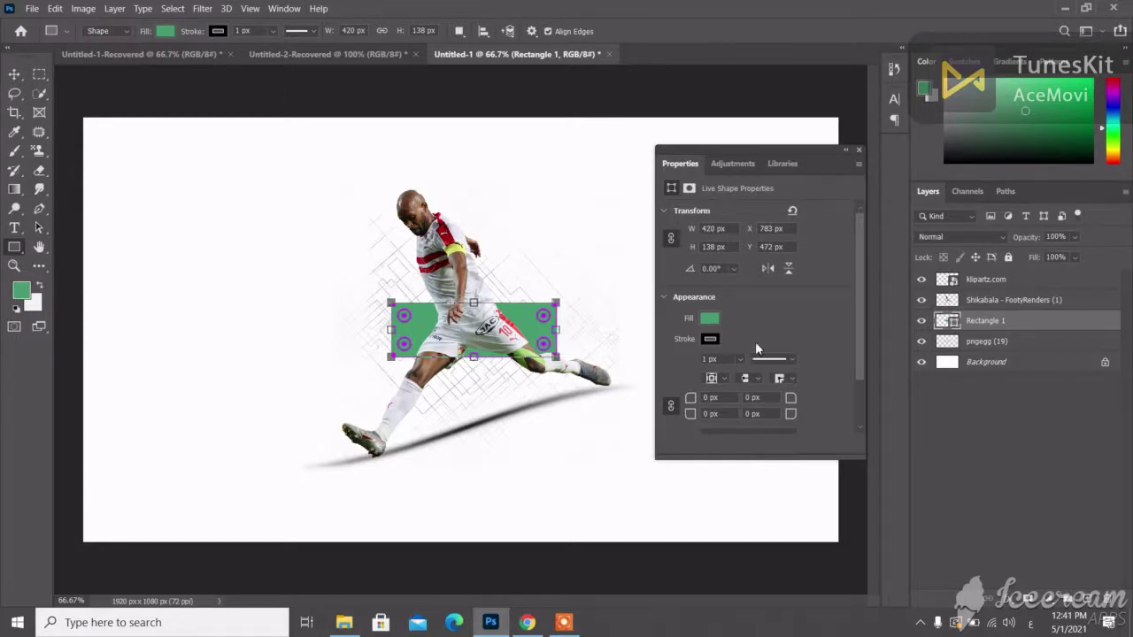
{"action": "left_click", "coordinate": [709, 340]}
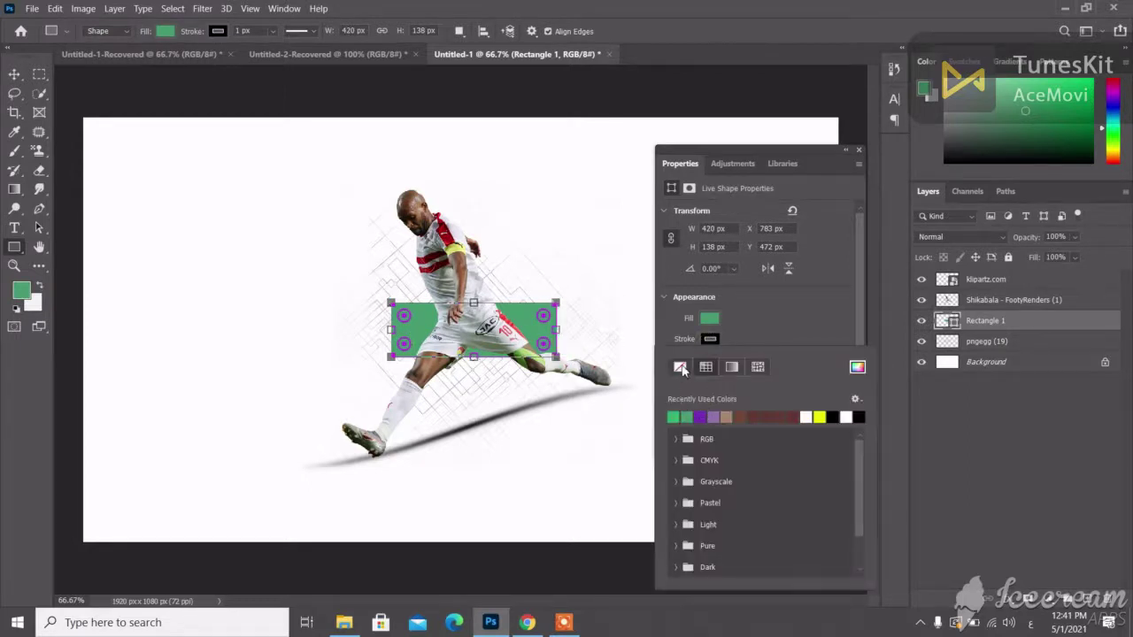
{"action": "left_click", "coordinate": [681, 367]}
{"action": "left_click", "coordinate": [707, 321]}
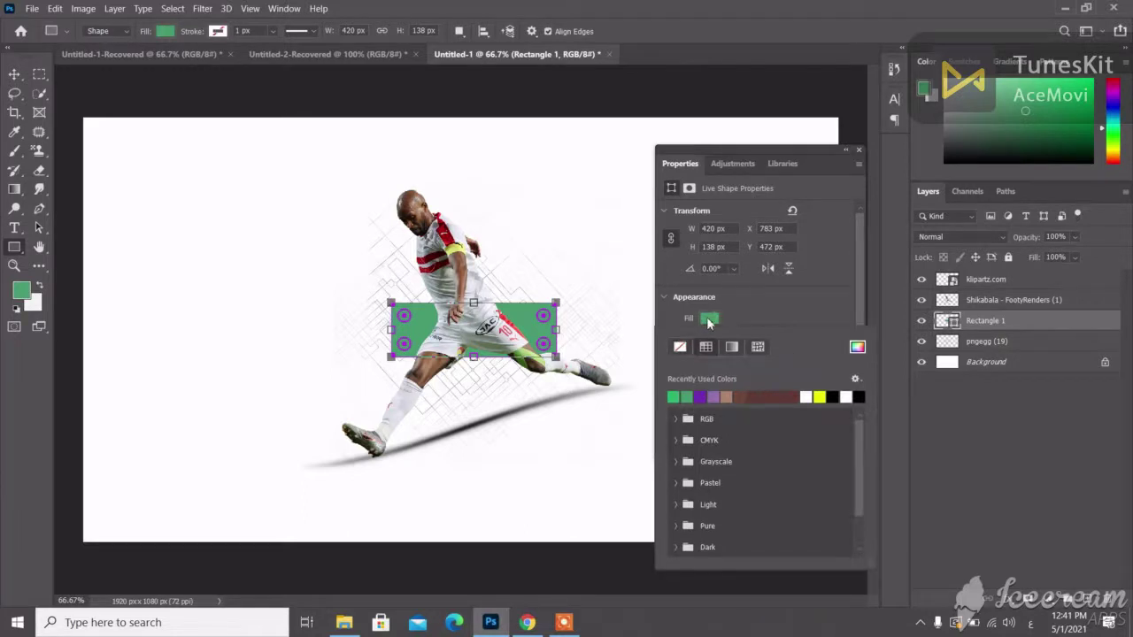
{"action": "left_click", "coordinate": [858, 152]}
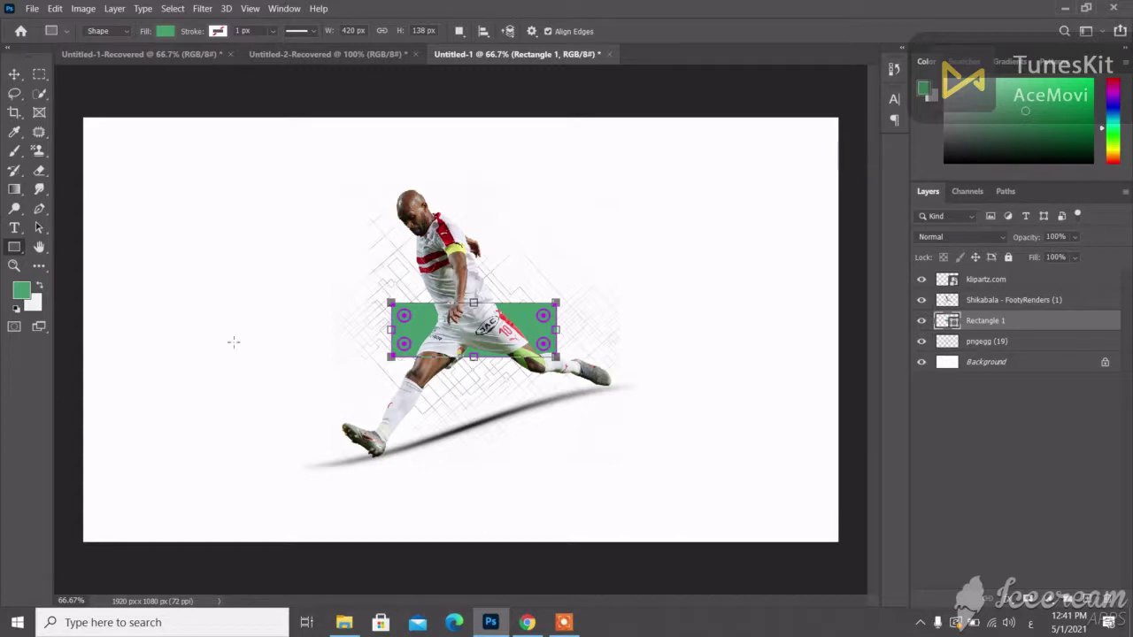
{"action": "left_click", "coordinate": [15, 73]}
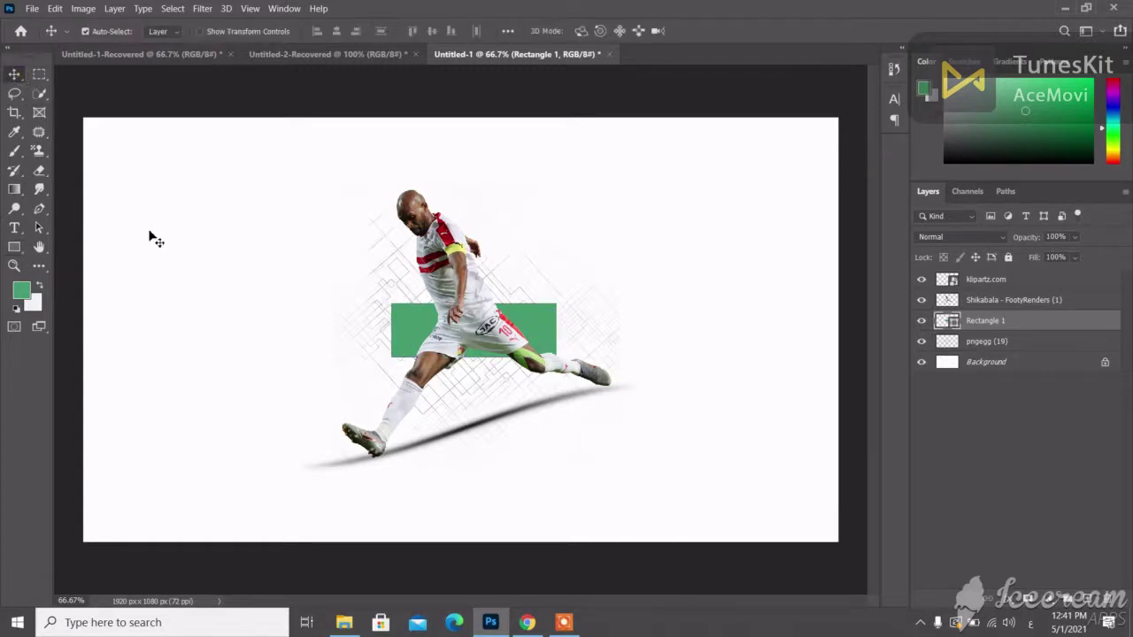
Add a Hue/Saturation adjustment on the Shikabala layer: Hue -2, Saturation -67, Lightness +8
{"action": "left_click", "coordinate": [1000, 300]}
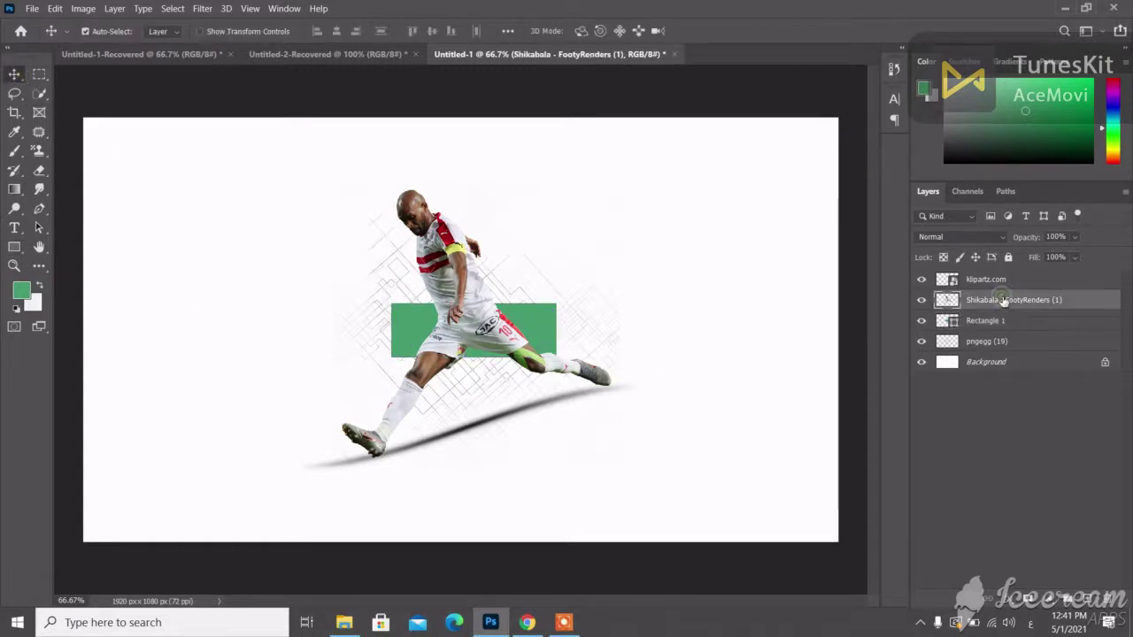
{"action": "left_click", "coordinate": [1055, 606]}
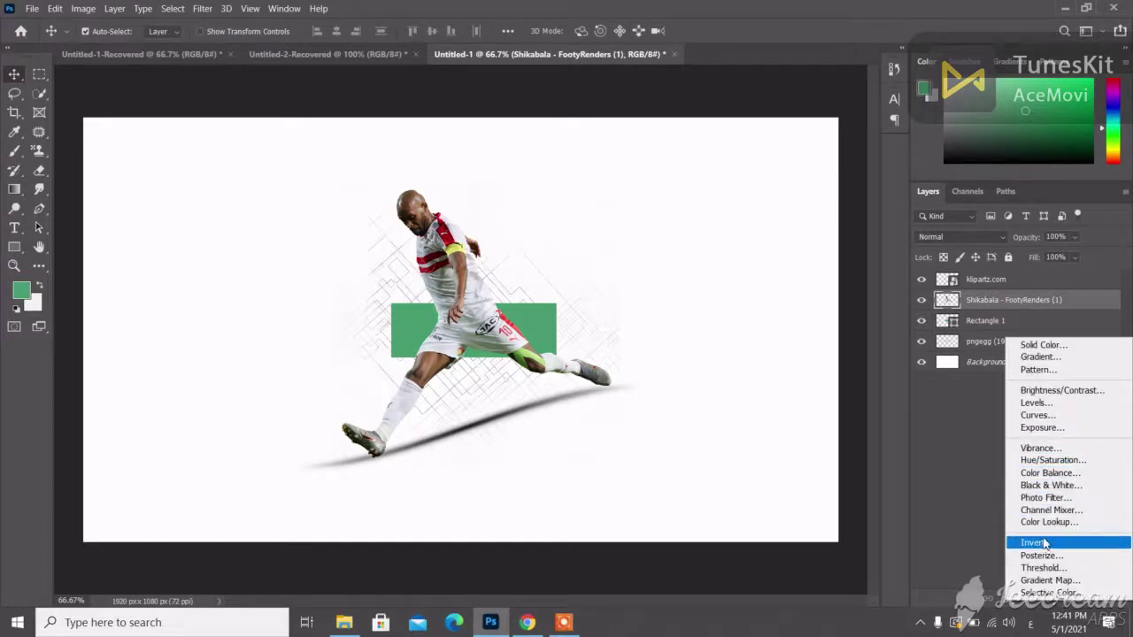
{"action": "left_click", "coordinate": [1053, 461]}
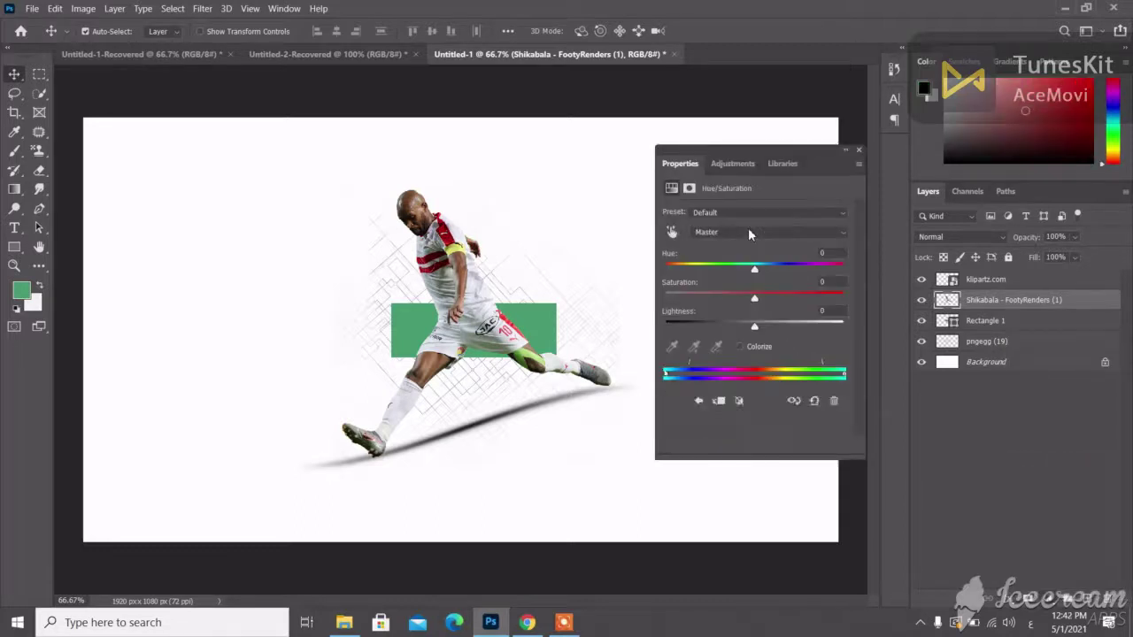
{"action": "mouse_move", "coordinate": [751, 267]}
{"action": "left_mouse_down"}
{"action": "mouse_move", "coordinate": [721, 266]}
{"action": "mouse_move", "coordinate": [754, 267]}
{"action": "mouse_move", "coordinate": [734, 296]}
{"action": "mouse_move", "coordinate": [666, 301]}
{"action": "mouse_move", "coordinate": [718, 306]}
{"action": "mouse_move", "coordinate": [732, 315]}
{"action": "mouse_move", "coordinate": [700, 308]}
{"action": "mouse_move", "coordinate": [752, 327]}
{"action": "left_mouse_up"}
{"action": "left_click_drag", "start_coordinate": [746, 327], "coordinate": [761, 326]}
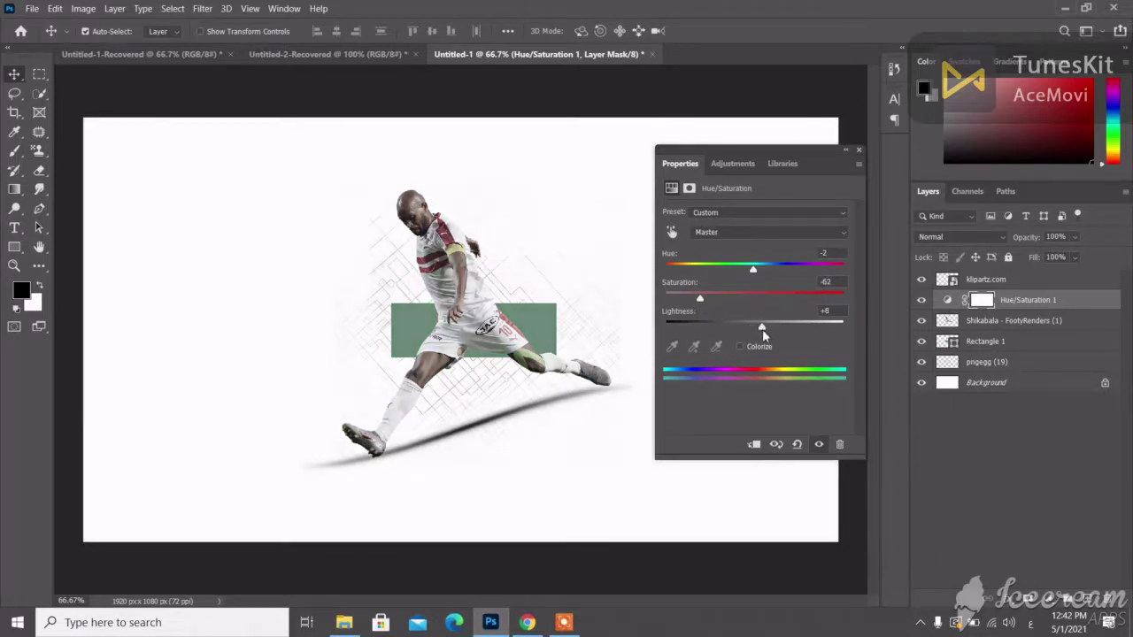
{"action": "left_click", "coordinate": [699, 297]}
{"action": "left_click_drag", "start_coordinate": [697, 298], "coordinate": [694, 299]}
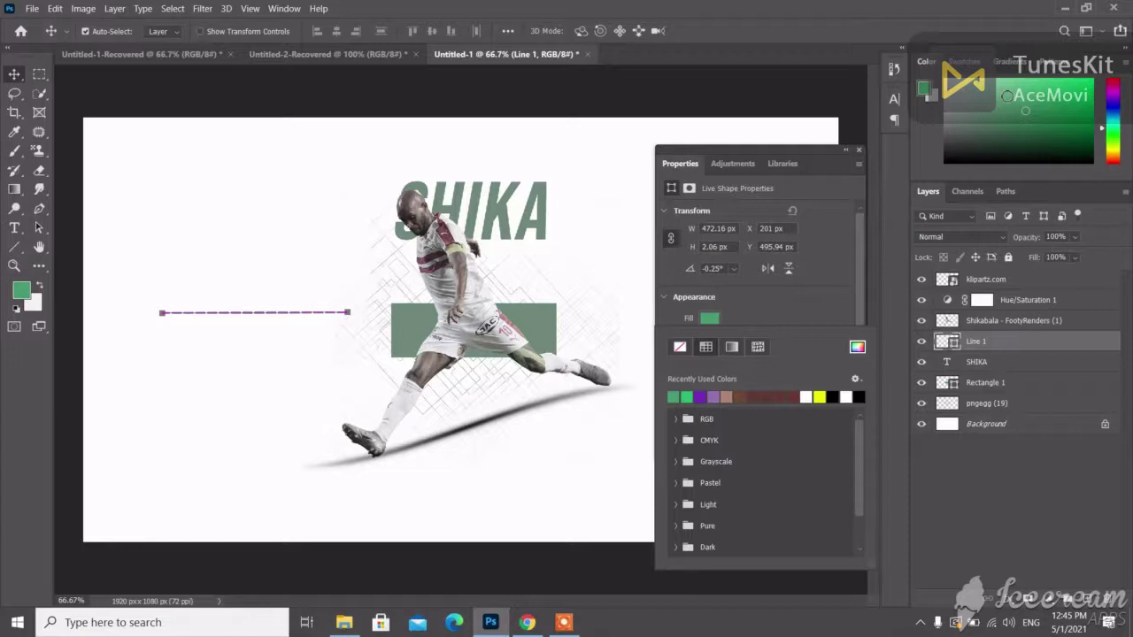
Give the dashed line a light green fill and check its stroke colour
{"action": "key", "text": "Escape"}
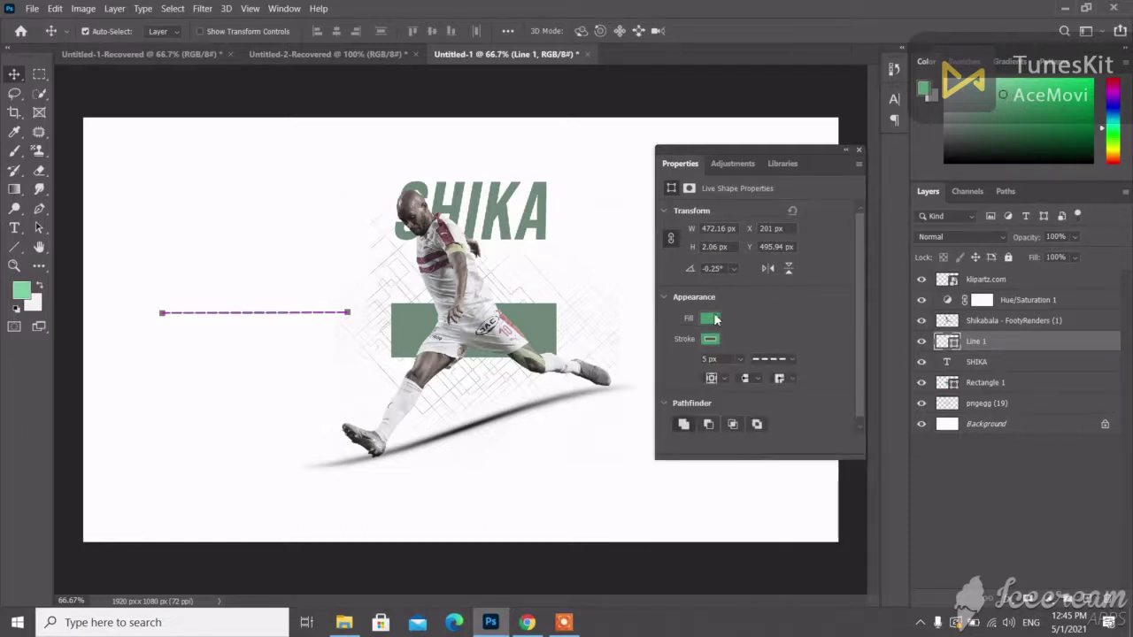
{"action": "left_click", "coordinate": [715, 318]}
{"action": "key", "text": "Escape"}
{"action": "left_click", "coordinate": [710, 339]}
{"action": "key", "text": "Escape"}
Alt-drag copies of the dashed line to sit beneath the SHIKA title
{"action": "mouse_move", "coordinate": [255, 323]}
{"action": "left_mouse_down"}
{"action": "mouse_move", "coordinate": [258, 341]}
{"action": "mouse_move", "coordinate": [487, 261]}
{"action": "left_mouse_up"}
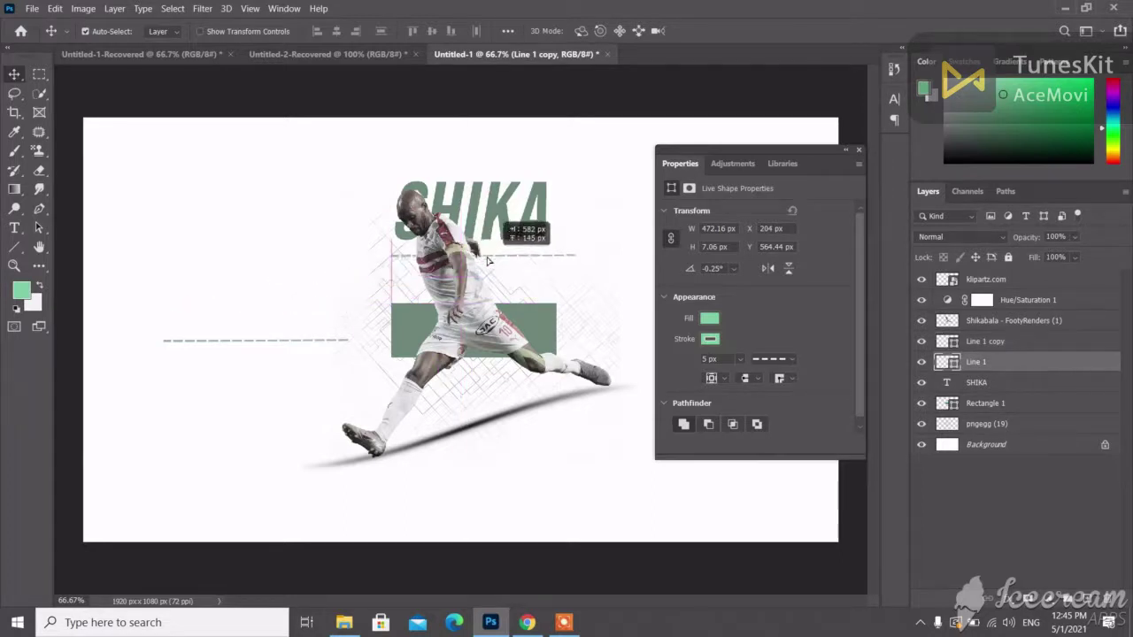
{"action": "left_click_drag", "start_coordinate": [486, 260], "coordinate": [472, 259]}
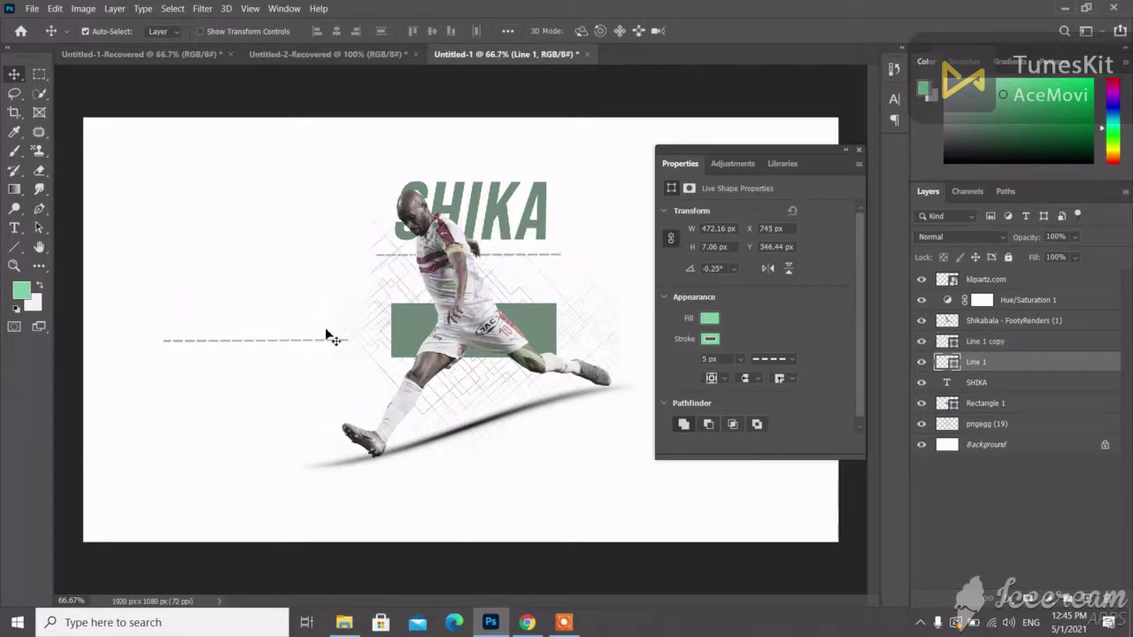
{"action": "mouse_move", "coordinate": [274, 340]}
{"action": "left_mouse_down"}
{"action": "mouse_move", "coordinate": [358, 364]}
{"action": "mouse_move", "coordinate": [301, 348]}
{"action": "left_mouse_up"}
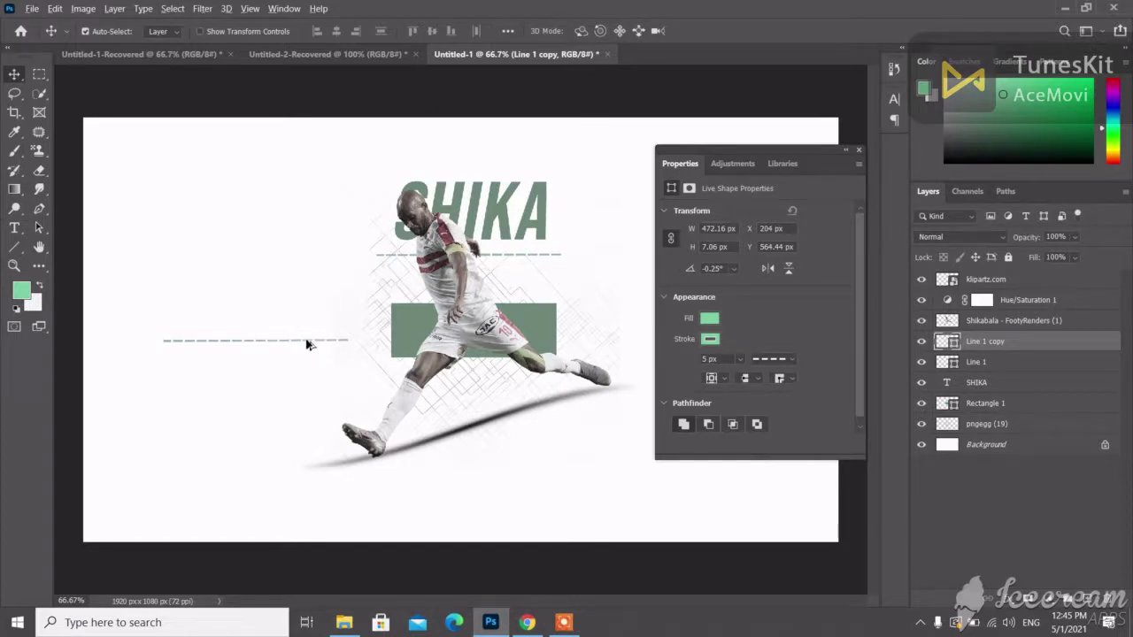
{"action": "mouse_move", "coordinate": [309, 347]}
{"action": "left_mouse_down"}
{"action": "mouse_move", "coordinate": [712, 246]}
{"action": "mouse_move", "coordinate": [522, 257]}
{"action": "mouse_move", "coordinate": [536, 258]}
{"action": "left_mouse_up"}
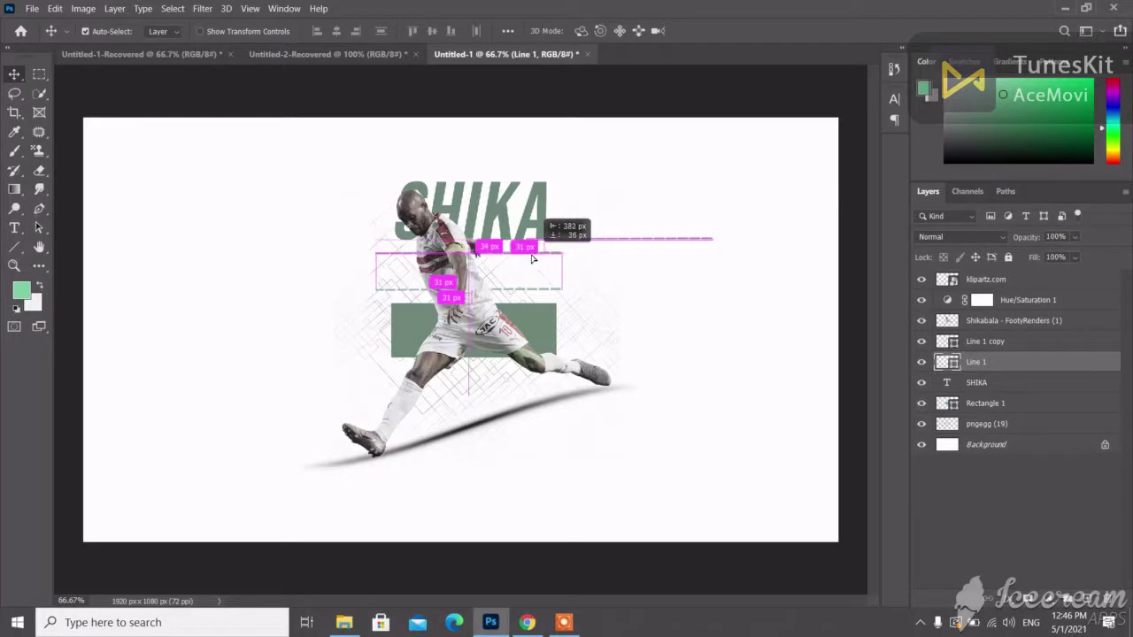
Move the original dashed line above the green bar and undo the extra Line 1 copy 2
{"action": "left_click_drag", "start_coordinate": [537, 257], "coordinate": [532, 257]}
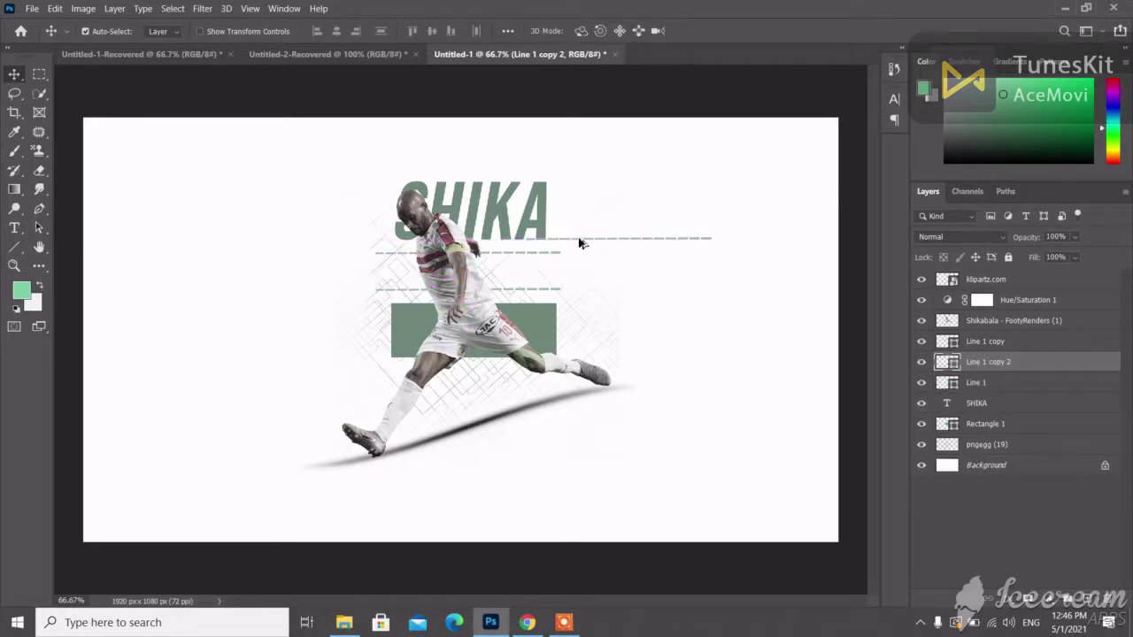
{"action": "left_click", "coordinate": [641, 240]}
{"action": "left_click_drag", "start_coordinate": [641, 240], "coordinate": [498, 329]}
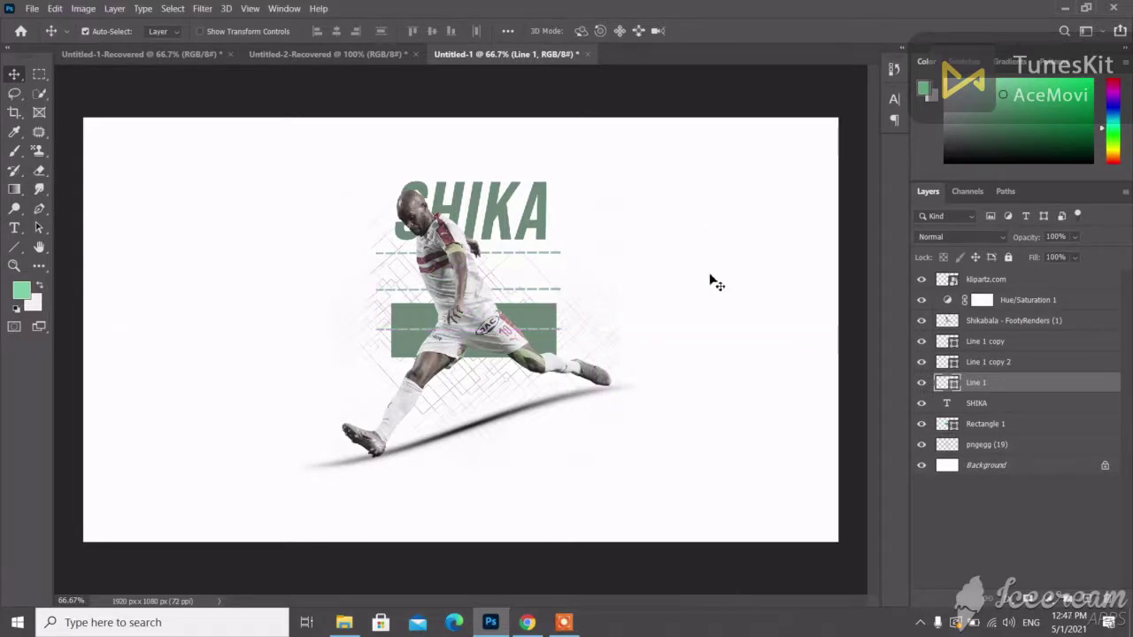
{"action": "key", "text": "ctrl+z"}
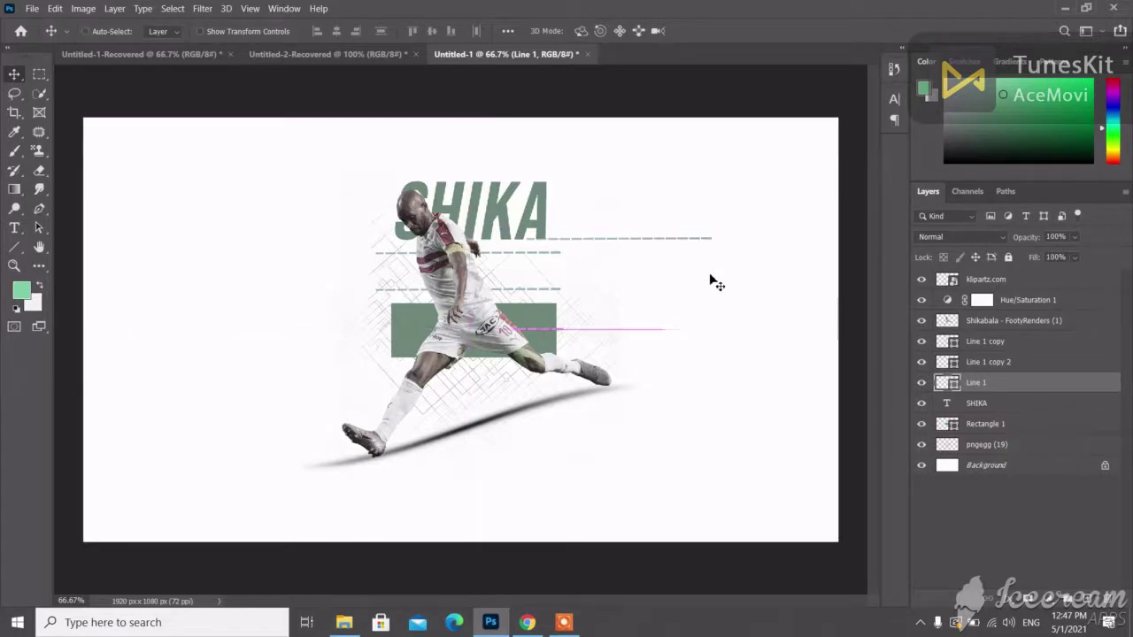
{"action": "key", "text": "ctrl+z"}
{"action": "key", "text": "ctrl+z"}
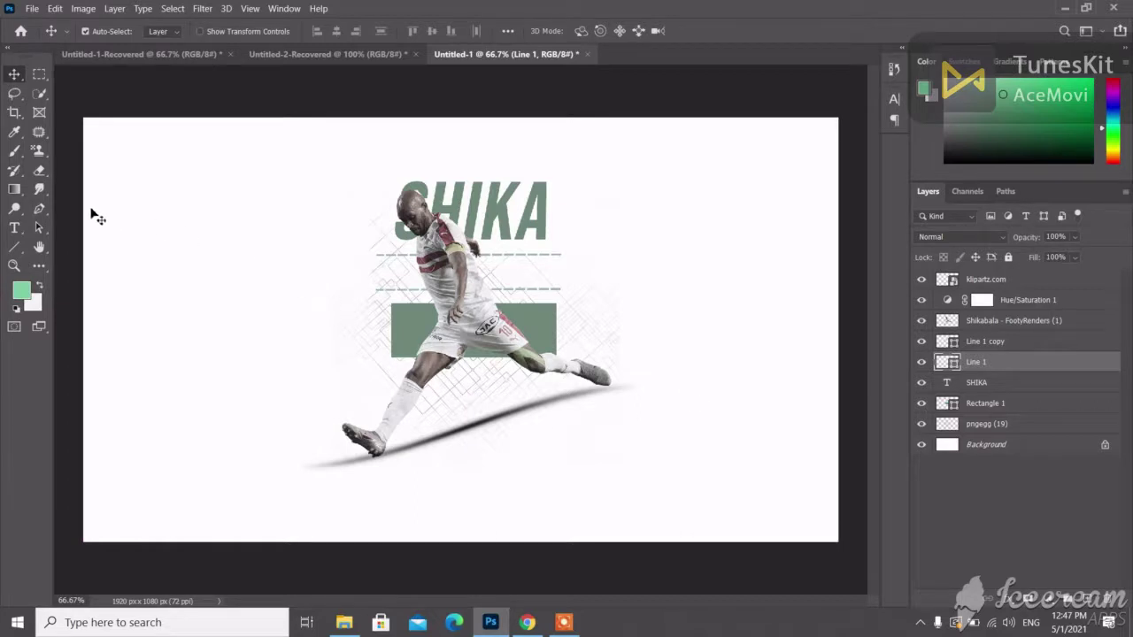
Rasterize the dashed line and add a new empty Layer 1 above the footballer
{"action": "left_click", "coordinate": [17, 153]}
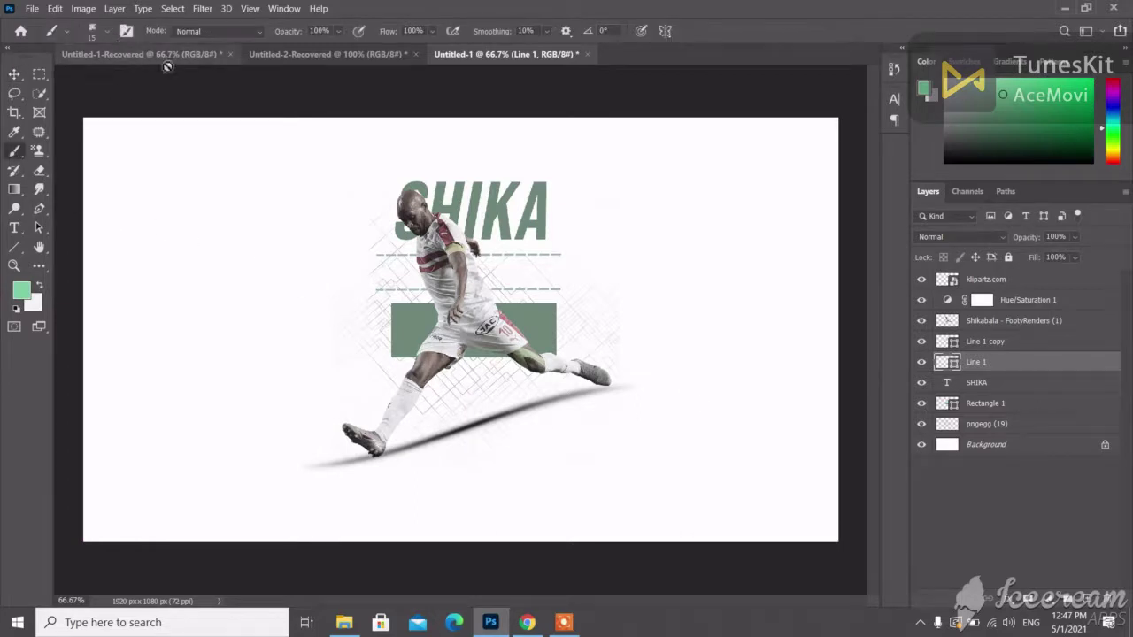
{"action": "left_click", "coordinate": [266, 438]}
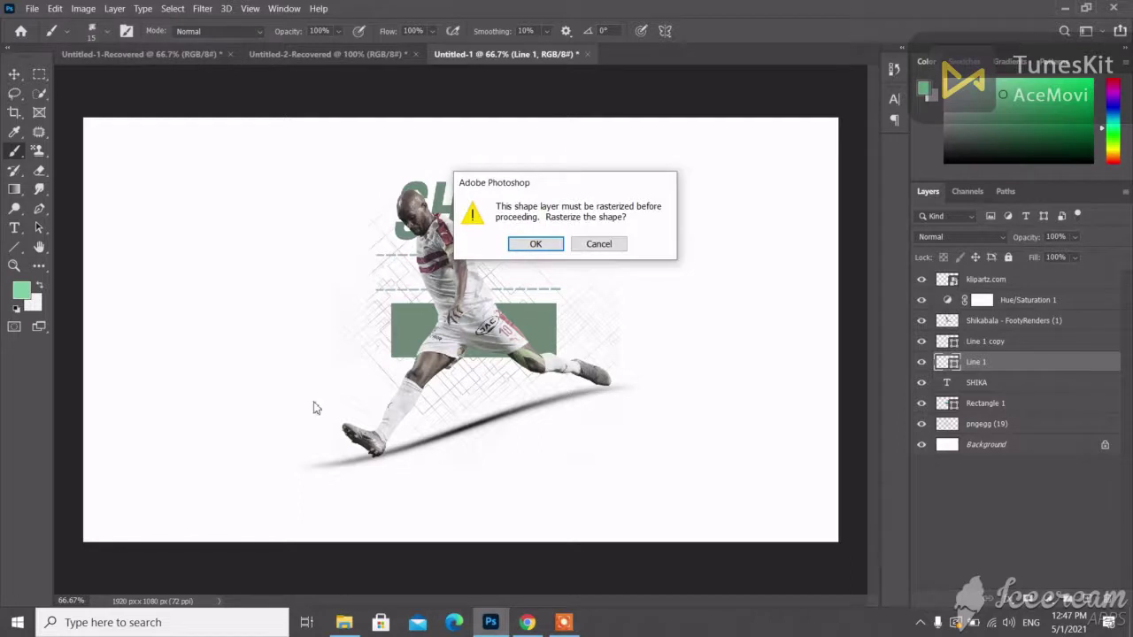
{"action": "left_click", "coordinate": [537, 245]}
{"action": "left_click", "coordinate": [998, 323]}
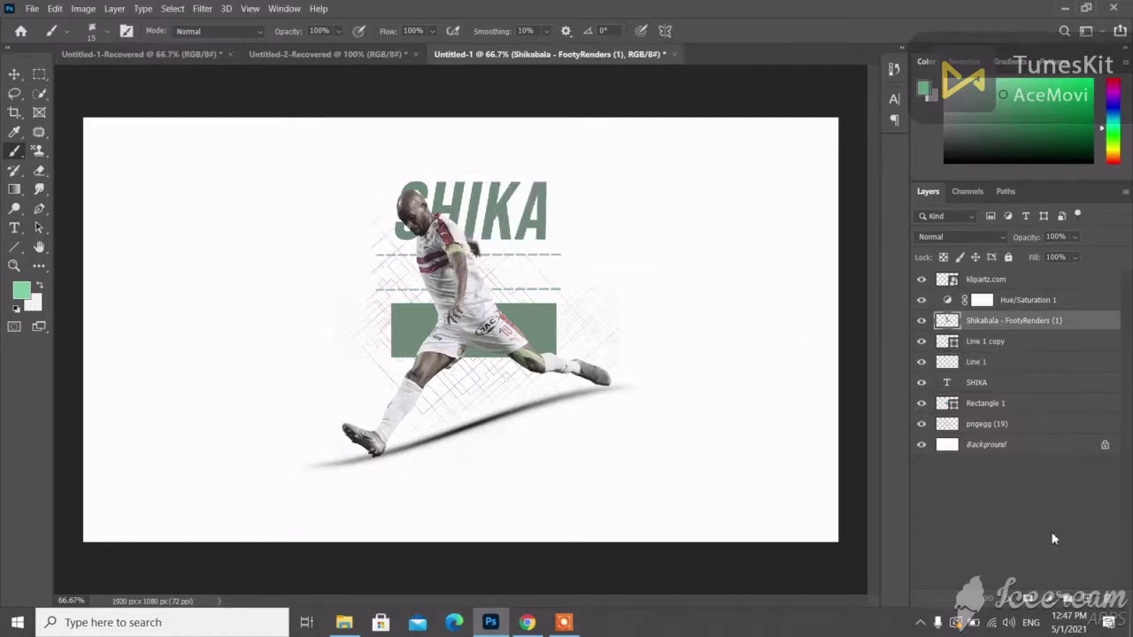
{"action": "left_click", "coordinate": [1085, 605]}
Paint faint black shading around the footballer's shoe with a 50% opacity brush
{"action": "left_click_drag", "start_coordinate": [715, 501], "coordinate": [744, 438]}
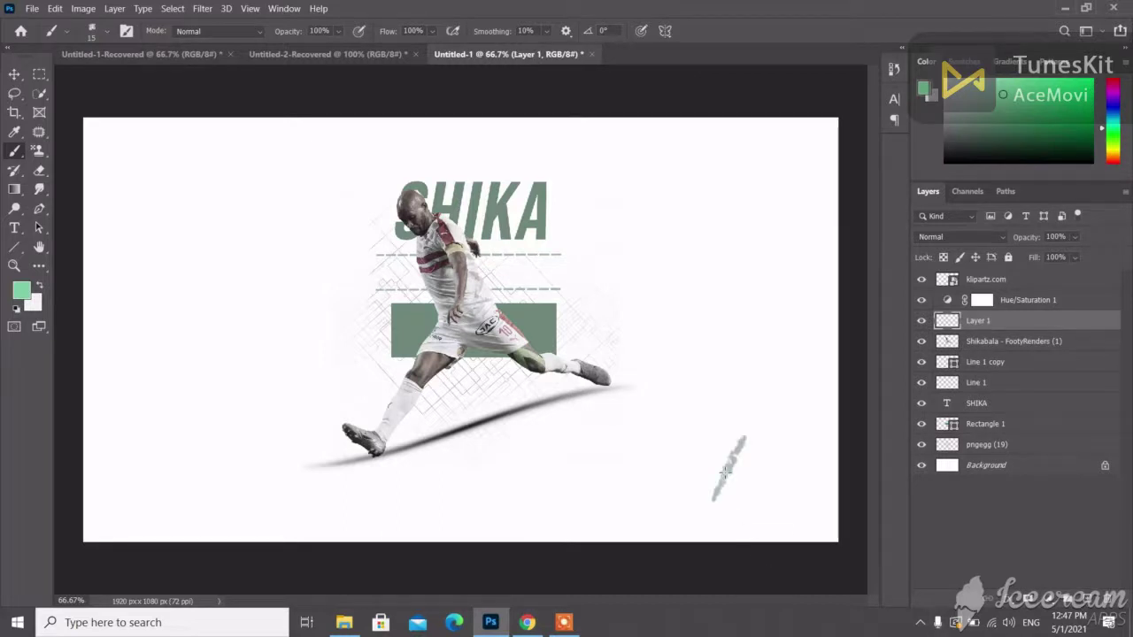
{"action": "key", "text": "ctrl+z"}
{"action": "key", "text": "d"}
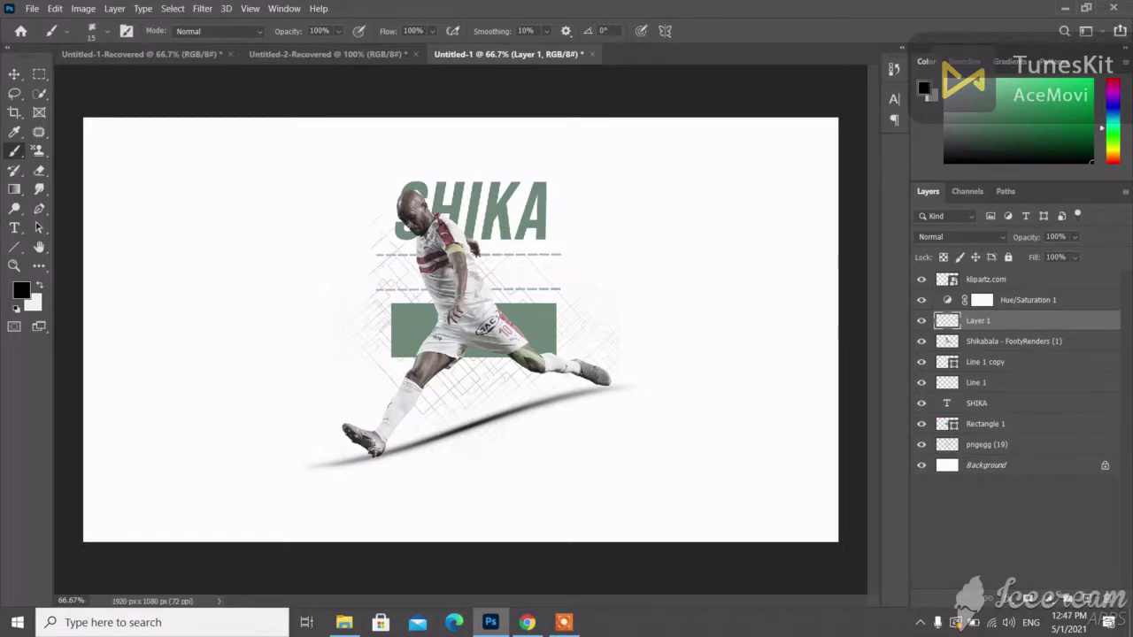
{"action": "left_click", "coordinate": [321, 32]}
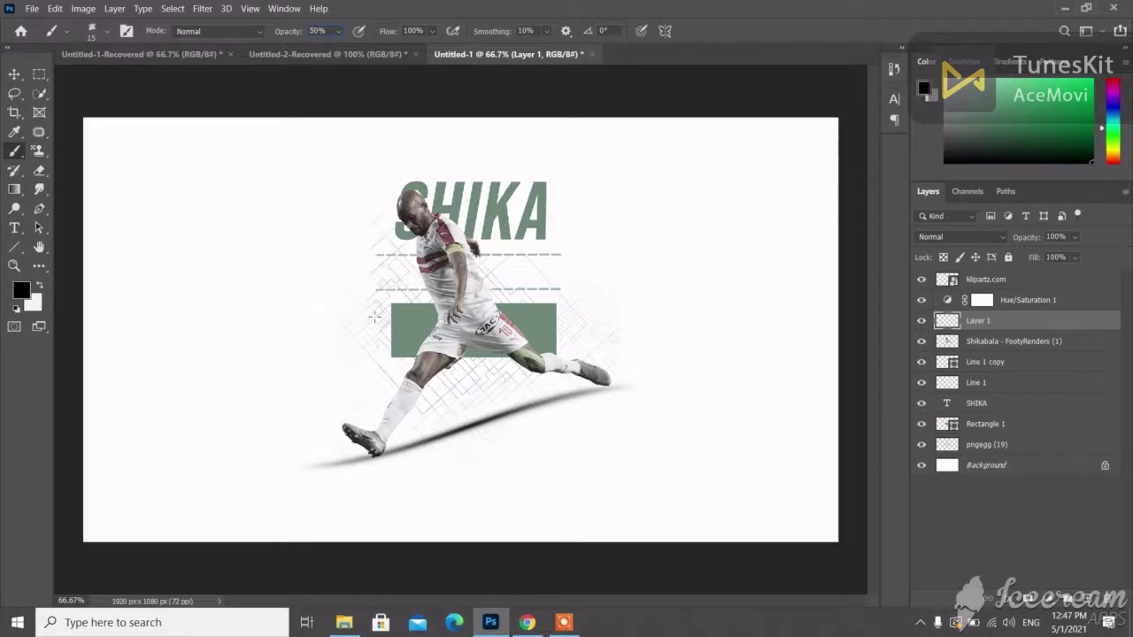
{"action": "type", "text": "50"}
{"action": "left_click_drag", "start_coordinate": [379, 451], "coordinate": [377, 454]}
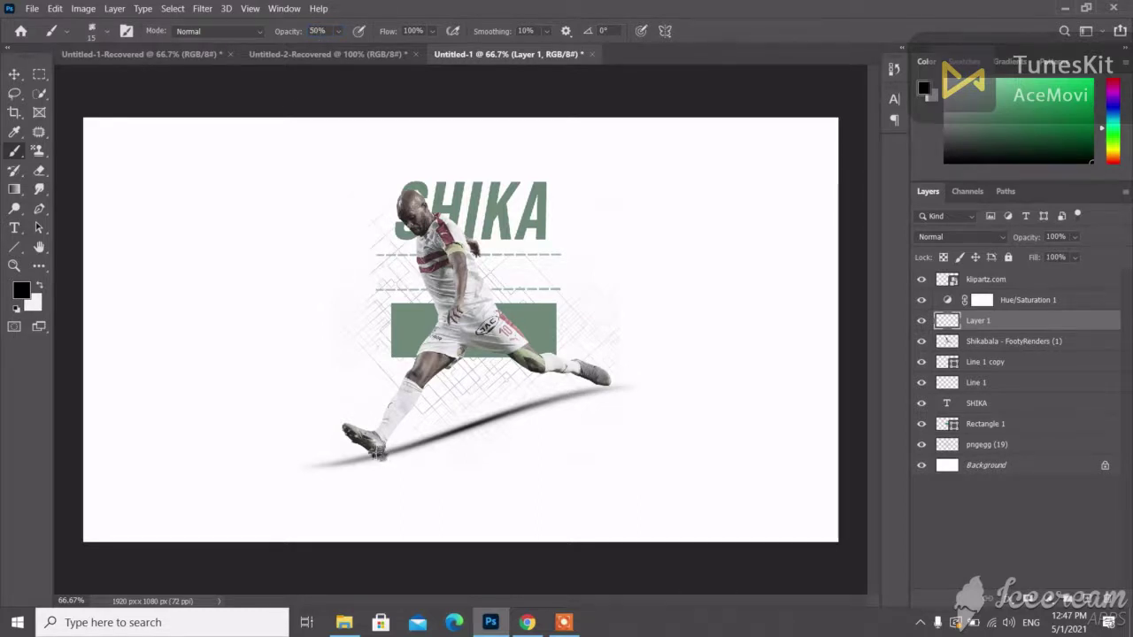